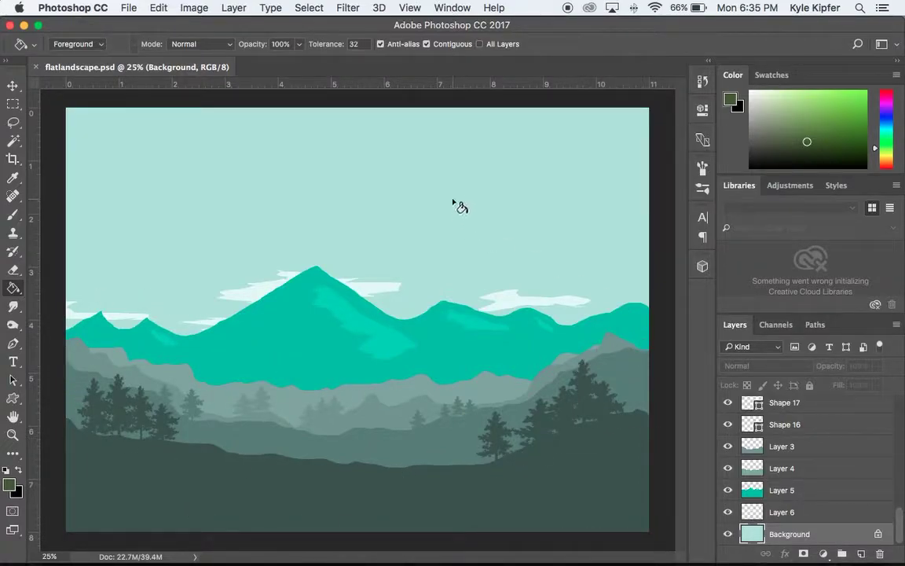
Open the File menu in the menu bar.
{"action": "left_click", "coordinate": [126, 8]}
Create a blank document from the Custom 11 × 8 in, 300 ppi preset.
{"action": "left_click", "coordinate": [142, 24]}
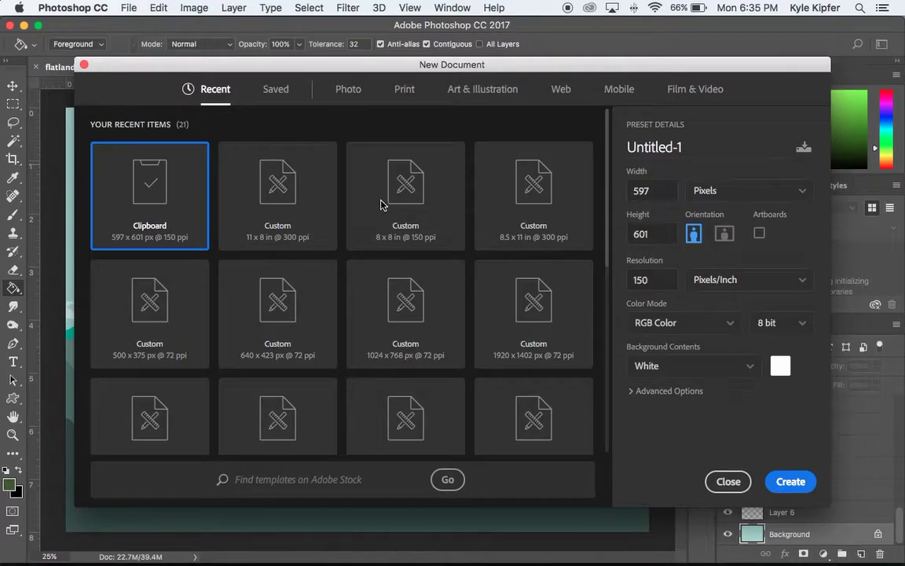
{"action": "left_click", "coordinate": [283, 190]}
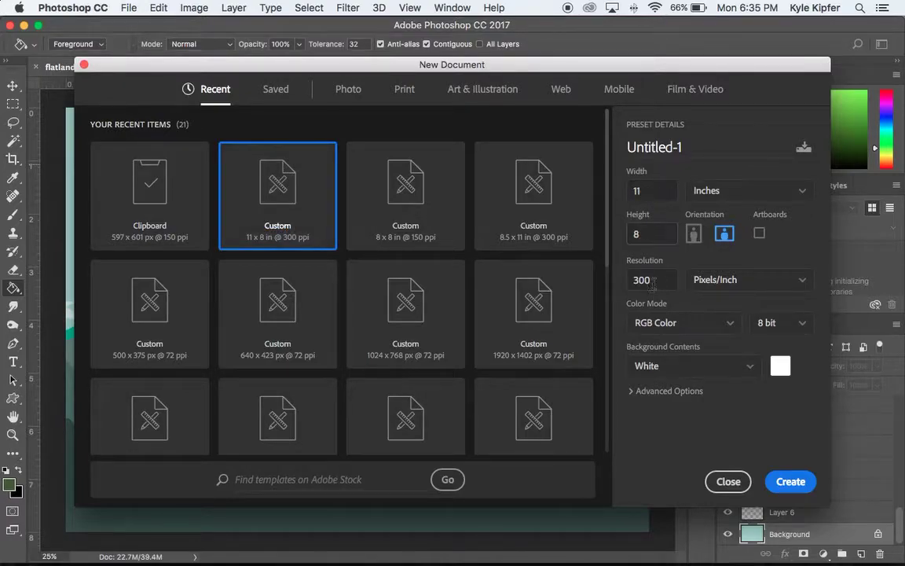
{"action": "left_click", "coordinate": [794, 483]}
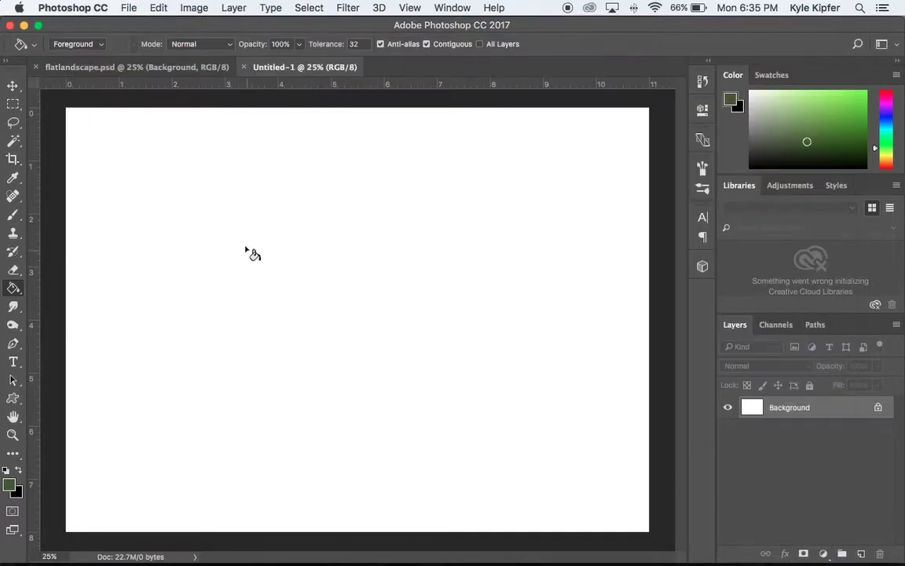
Lasso a wavy ground area along the bottom of the canvas and add a new layer.
{"action": "left_click", "coordinate": [12, 122]}
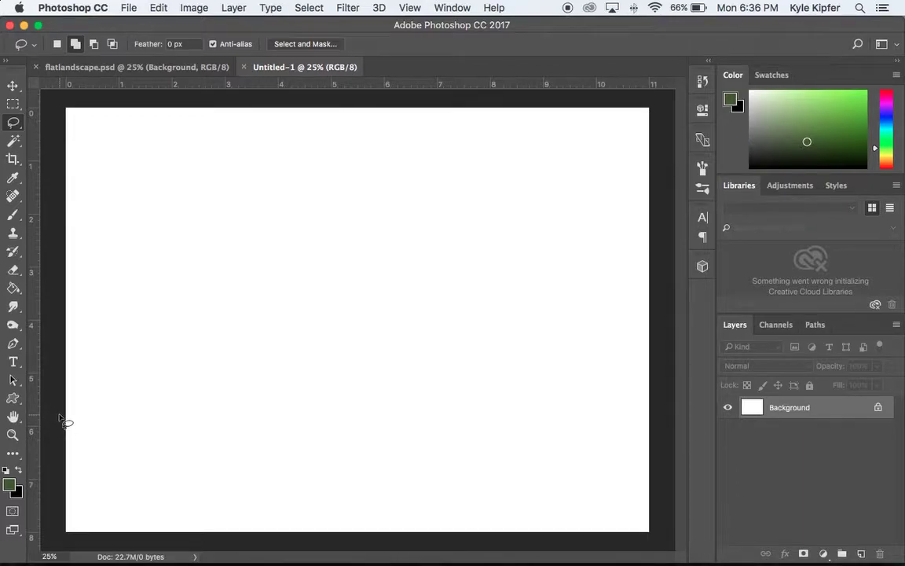
{"action": "mouse_move", "coordinate": [74, 429]}
{"action": "left_mouse_down"}
{"action": "mouse_move", "coordinate": [223, 460]}
{"action": "mouse_move", "coordinate": [395, 461]}
{"action": "mouse_move", "coordinate": [547, 445]}
{"action": "mouse_move", "coordinate": [654, 411]}
{"action": "mouse_move", "coordinate": [660, 519]}
{"action": "mouse_move", "coordinate": [652, 538]}
{"action": "mouse_move", "coordinate": [616, 542]}
{"action": "mouse_move", "coordinate": [76, 541]}
{"action": "mouse_move", "coordinate": [55, 537]}
{"action": "mouse_move", "coordinate": [53, 526]}
{"action": "mouse_move", "coordinate": [56, 438]}
{"action": "left_mouse_up"}
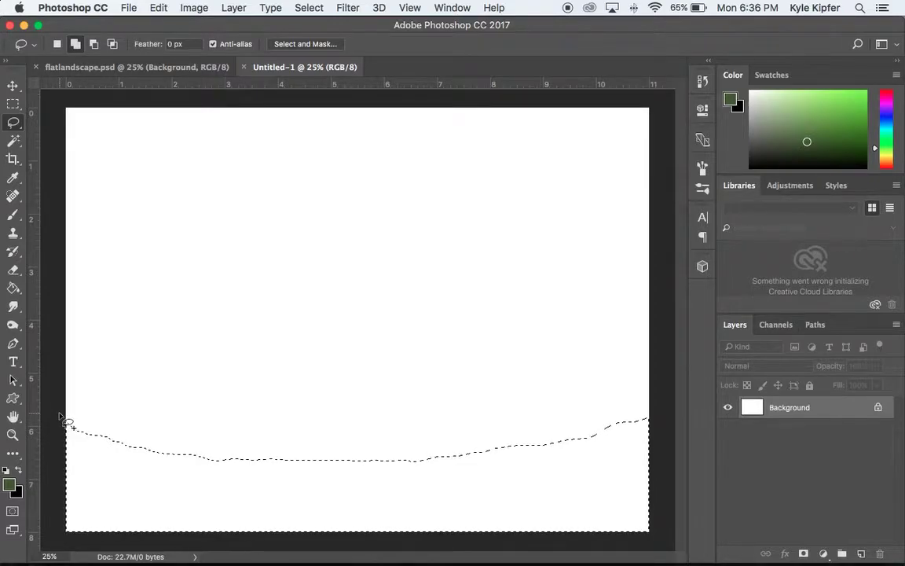
{"action": "left_click", "coordinate": [9, 484]}
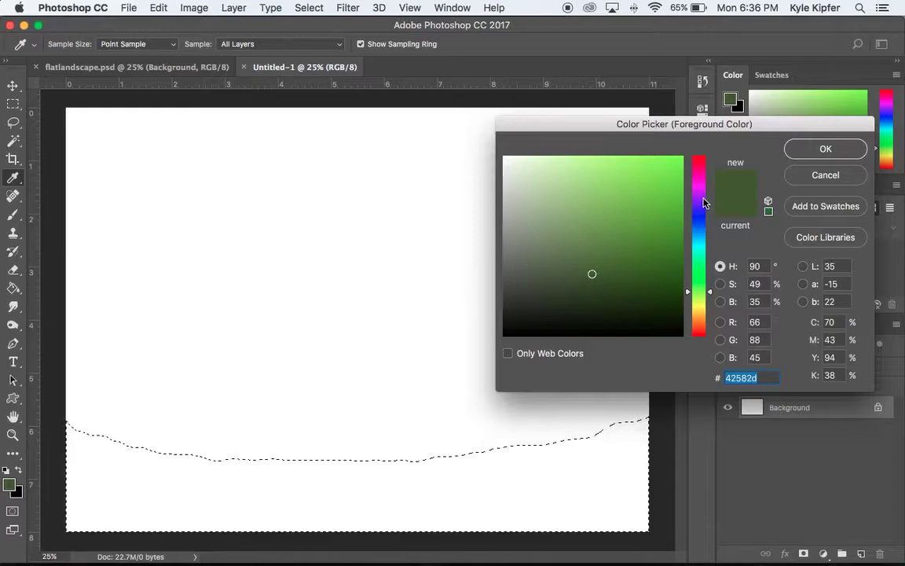
{"action": "left_click", "coordinate": [842, 178]}
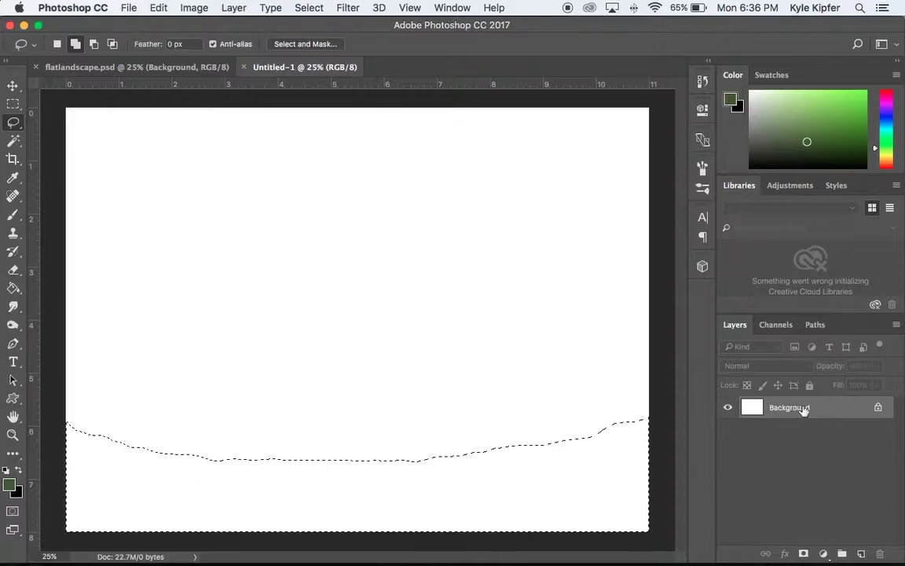
{"action": "left_click", "coordinate": [862, 554]}
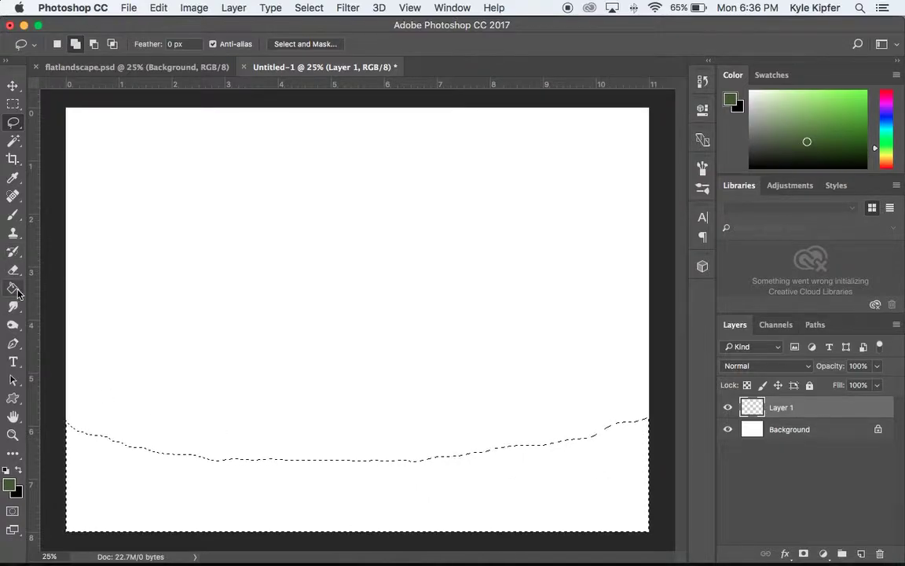
Fill the ground selection on Layer 1 with dark green #465834.
{"action": "left_click", "coordinate": [11, 484]}
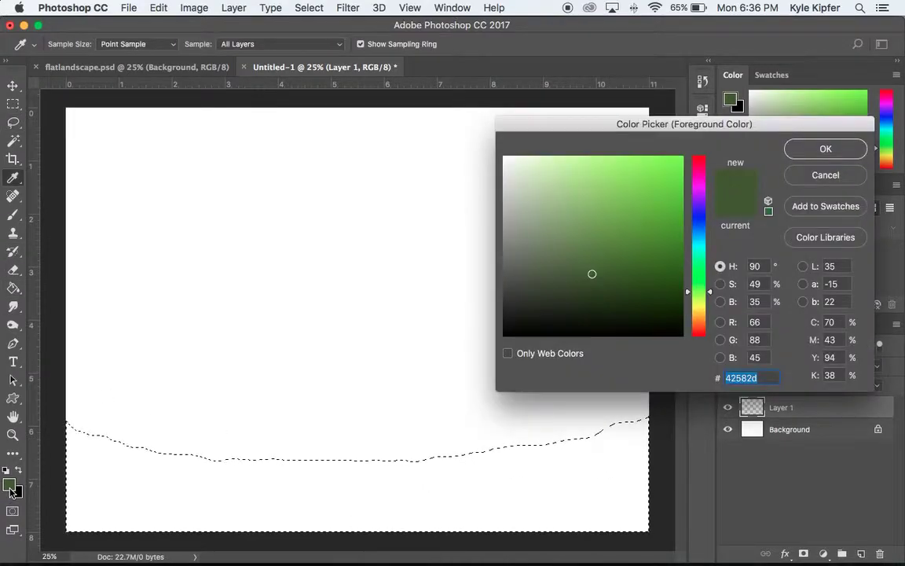
{"action": "left_click", "coordinate": [583, 274]}
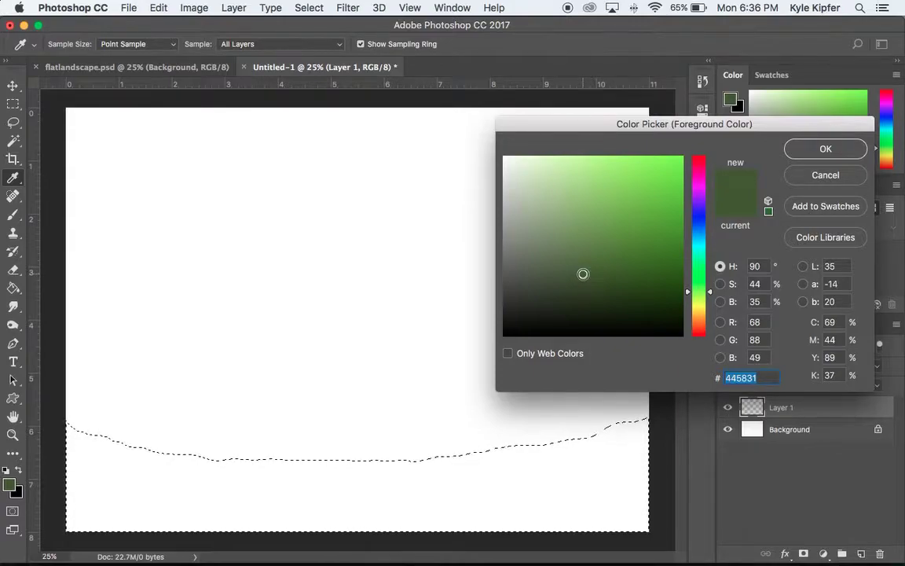
{"action": "left_click", "coordinate": [577, 274]}
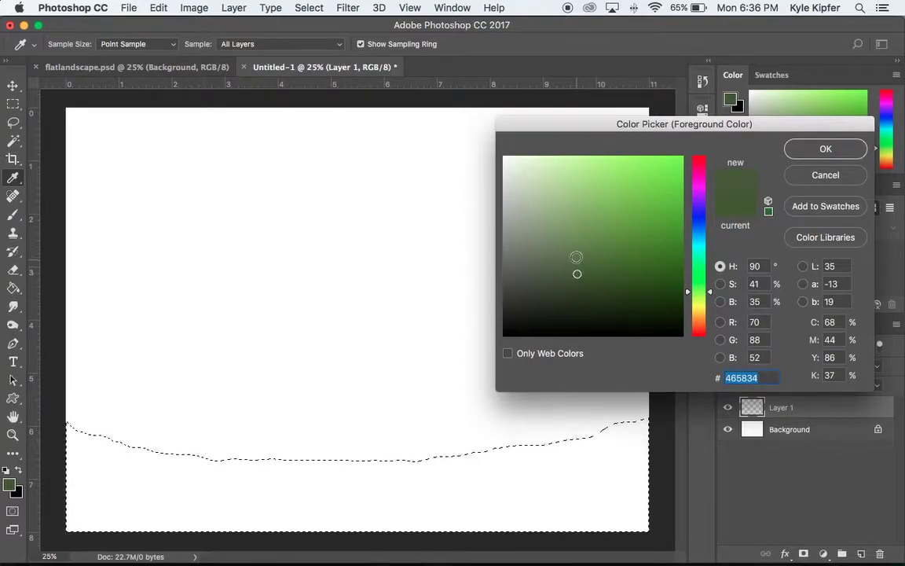
{"action": "left_click", "coordinate": [827, 149]}
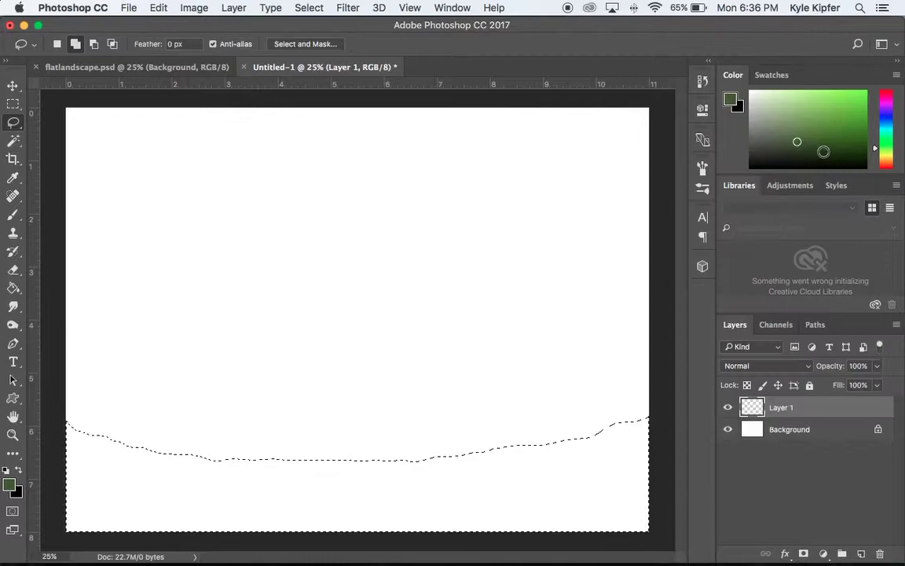
{"action": "left_click", "coordinate": [13, 287]}
{"action": "left_click", "coordinate": [166, 475]}
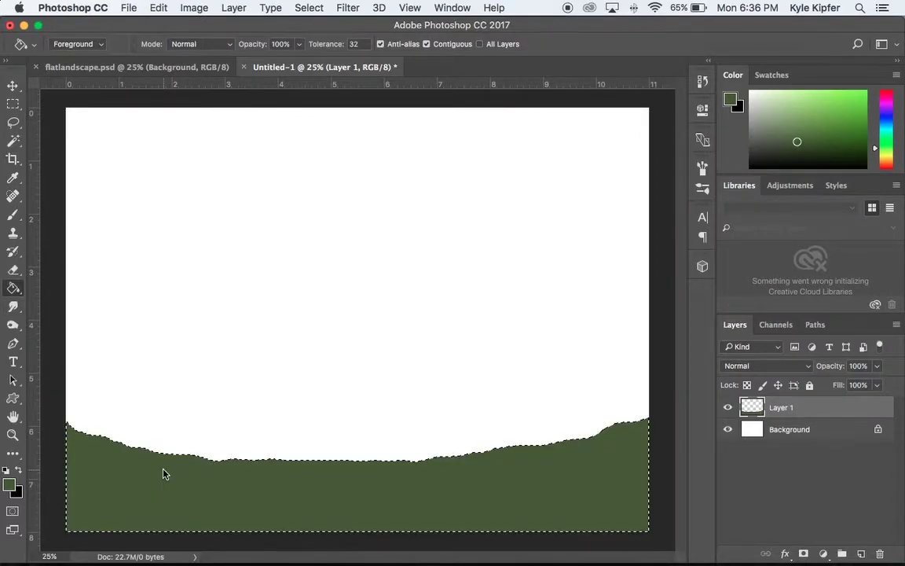
Add Layer 2 beneath Layer 1 and lasso a taller hill shape rising at both sides.
{"action": "left_click", "coordinate": [862, 556]}
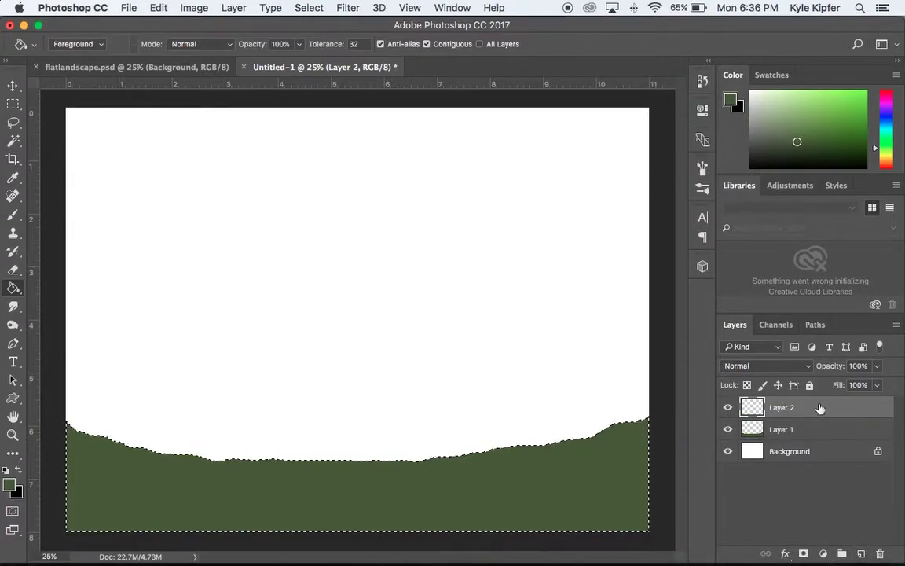
{"action": "left_click_drag", "start_coordinate": [819, 408], "coordinate": [818, 439]}
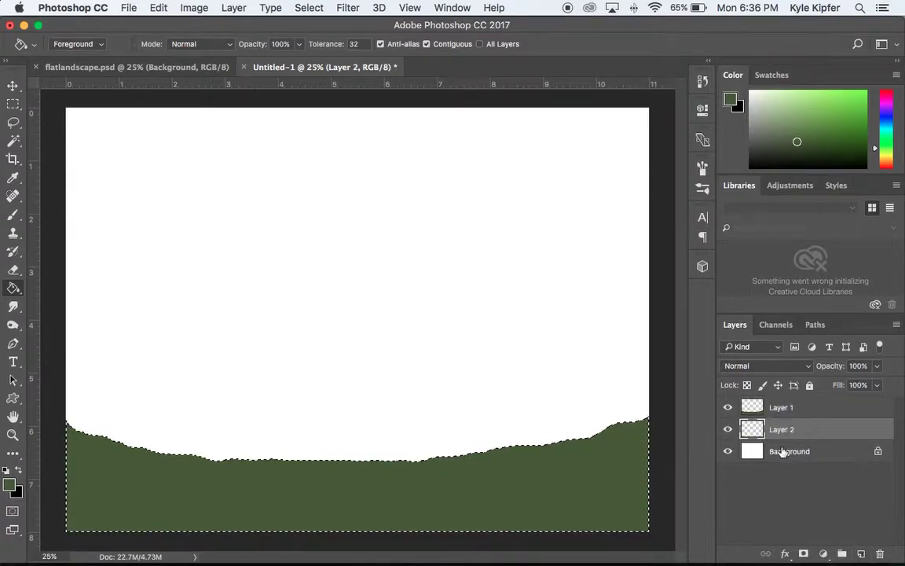
{"action": "key", "text": "super+d"}
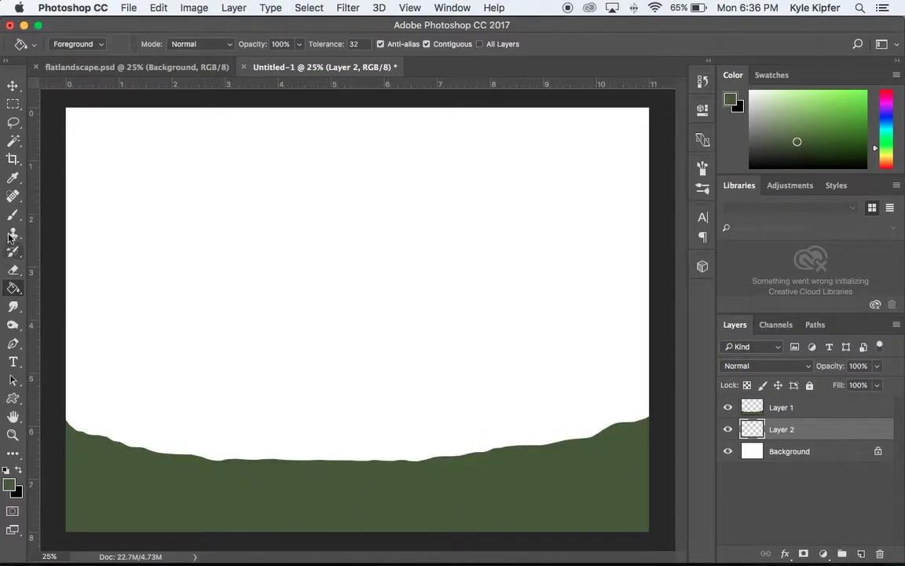
{"action": "left_click", "coordinate": [13, 122]}
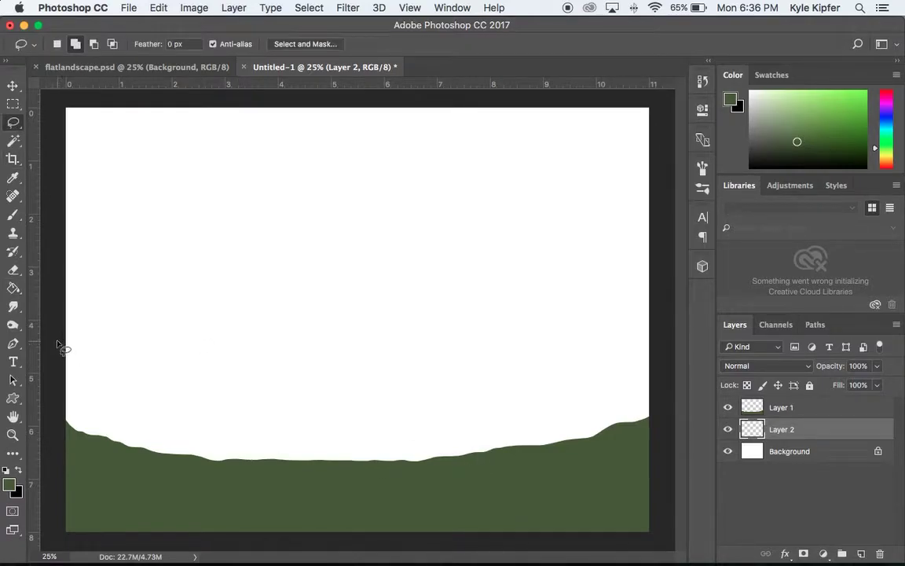
{"action": "left_click_drag", "start_coordinate": [58, 349], "coordinate": [67, 366]}
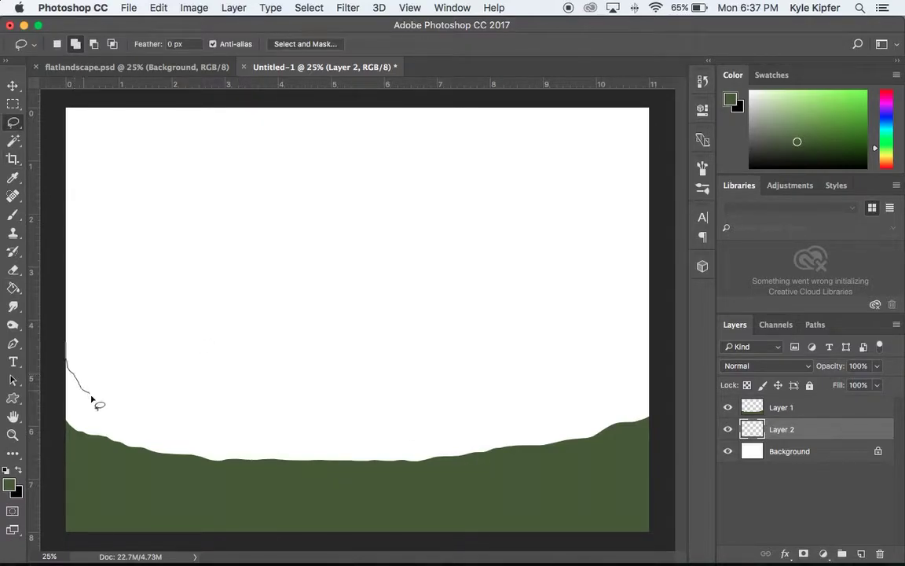
{"action": "mouse_move", "coordinate": [164, 434]}
{"action": "left_mouse_down"}
{"action": "mouse_move", "coordinate": [308, 446]}
{"action": "mouse_move", "coordinate": [499, 431]}
{"action": "mouse_move", "coordinate": [660, 334]}
{"action": "mouse_move", "coordinate": [661, 534]}
{"action": "mouse_move", "coordinate": [642, 542]}
{"action": "mouse_move", "coordinate": [396, 550]}
{"action": "mouse_move", "coordinate": [55, 542]}
{"action": "mouse_move", "coordinate": [44, 515]}
{"action": "mouse_move", "coordinate": [50, 390]}
{"action": "left_mouse_up"}
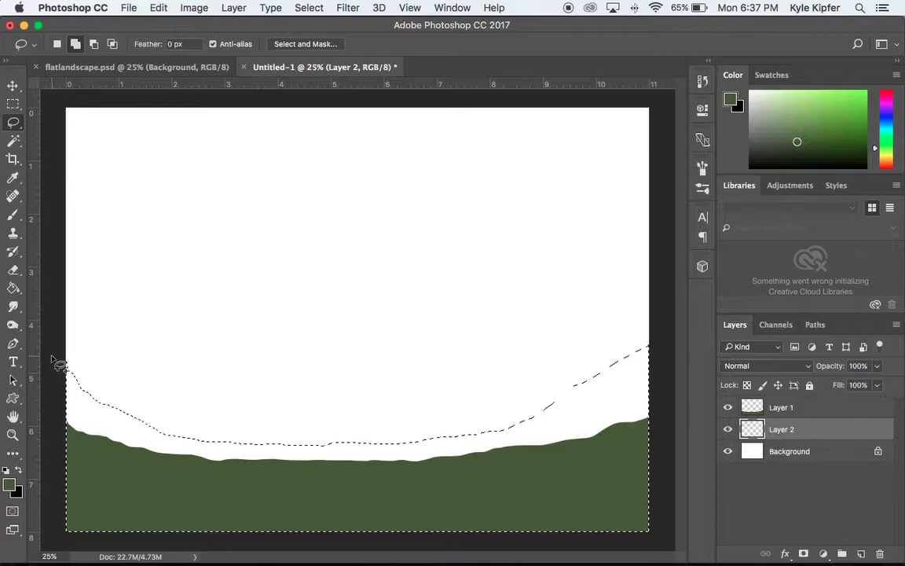
Set the foreground colour to lighter green #5f7848 for the hill fill.
{"action": "left_click", "coordinate": [11, 486]}
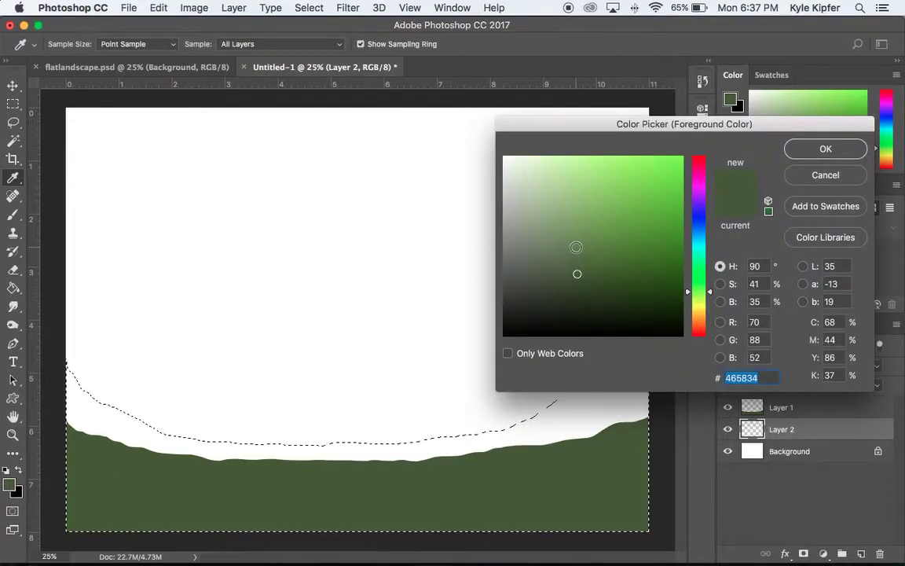
{"action": "left_click", "coordinate": [577, 246]}
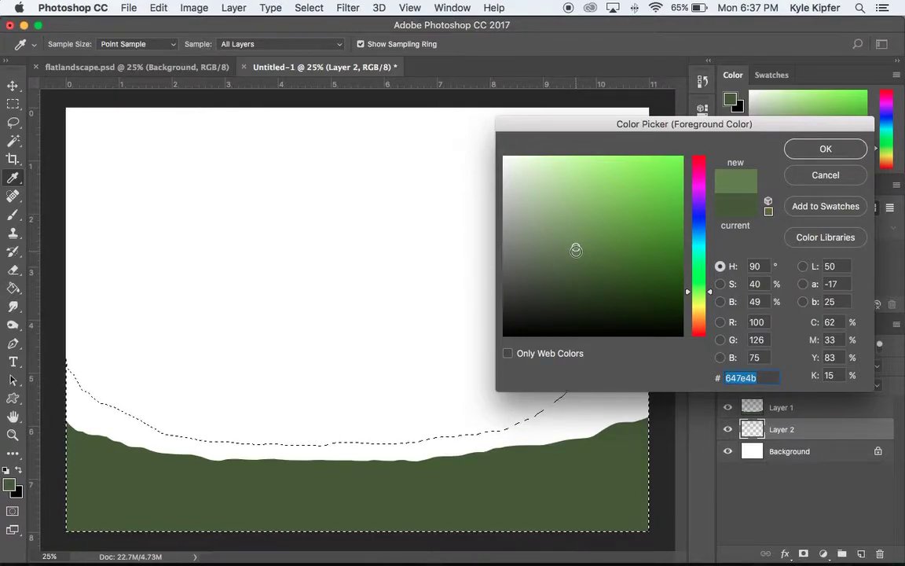
{"action": "left_click_drag", "start_coordinate": [576, 250], "coordinate": [576, 252]}
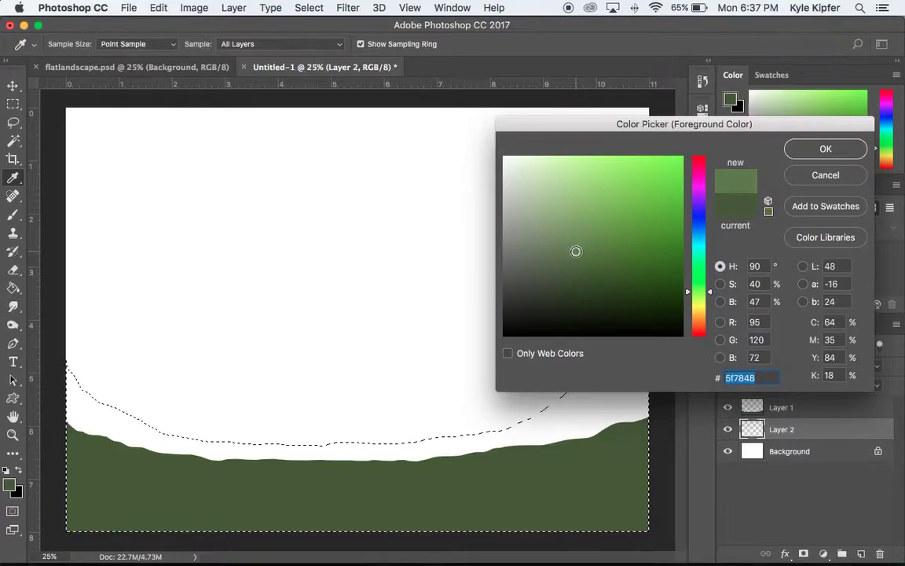
{"action": "left_click", "coordinate": [827, 149]}
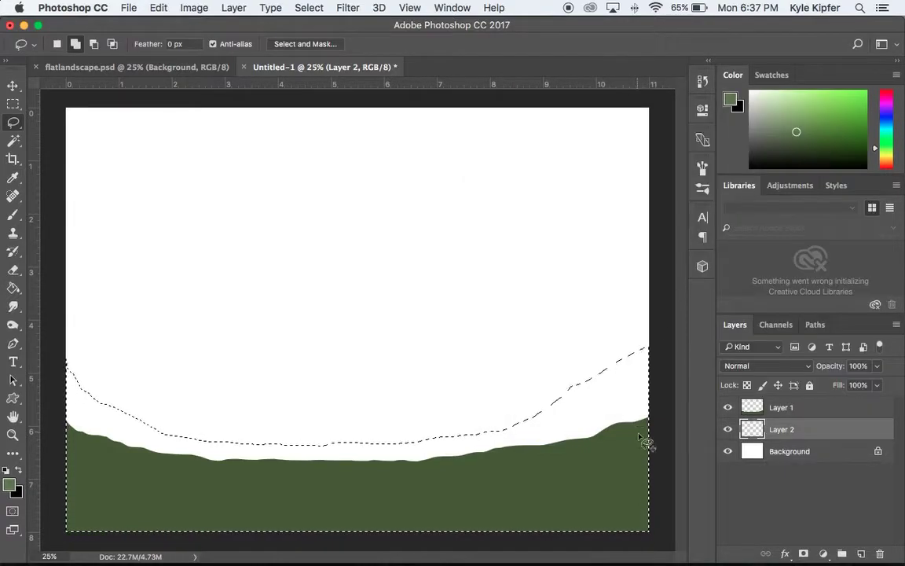
{"action": "left_click", "coordinate": [14, 287]}
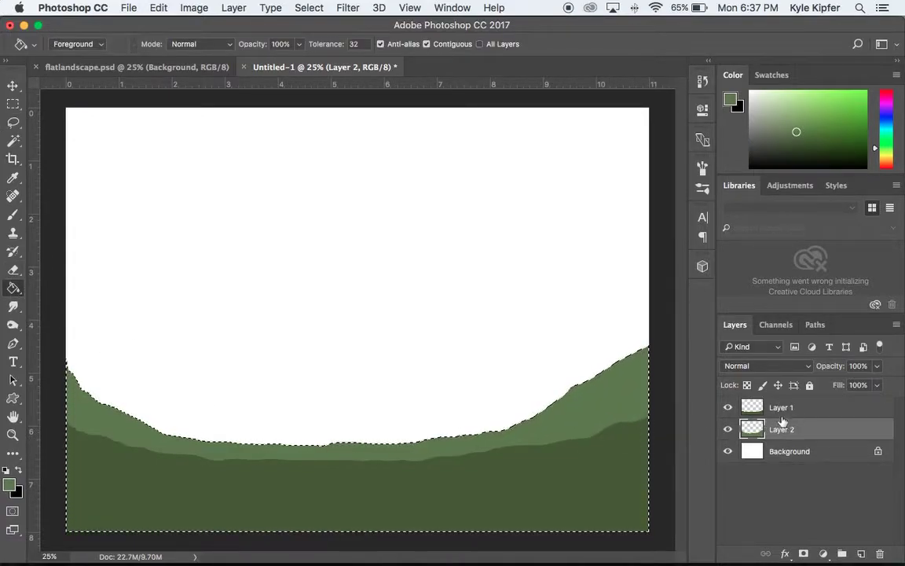
Add Layer 3 above Background and lasso a taller hill outline.
{"action": "left_click", "coordinate": [794, 454]}
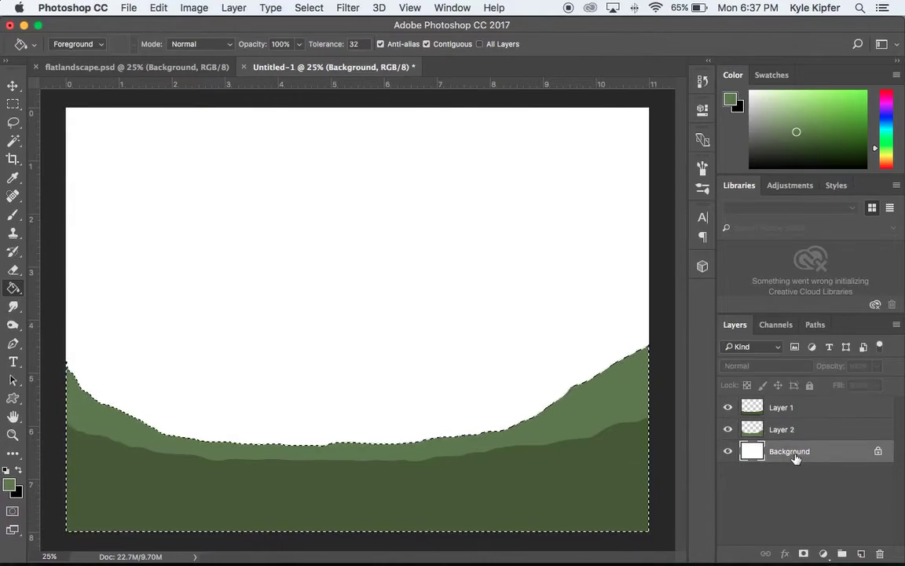
{"action": "left_click", "coordinate": [862, 554]}
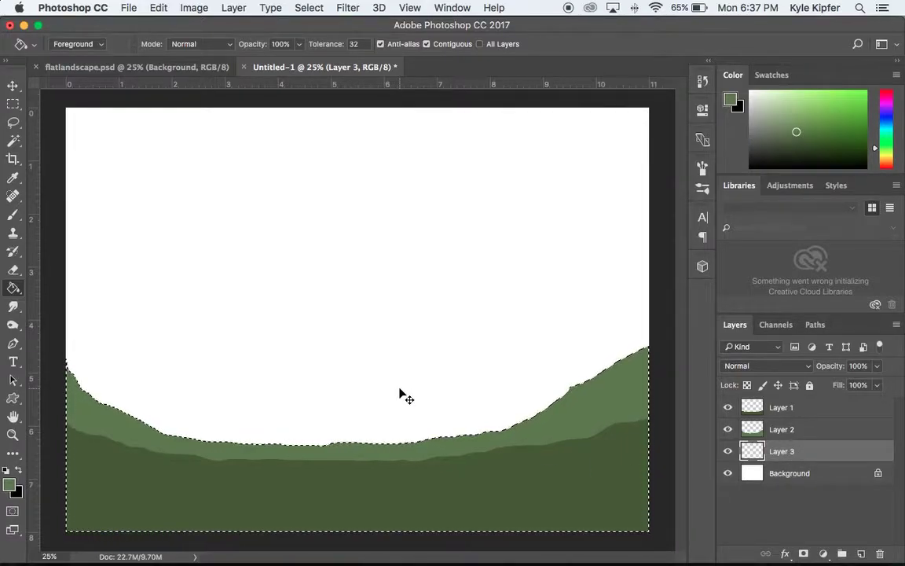
{"action": "key", "text": "super+d"}
{"action": "left_click", "coordinate": [12, 122]}
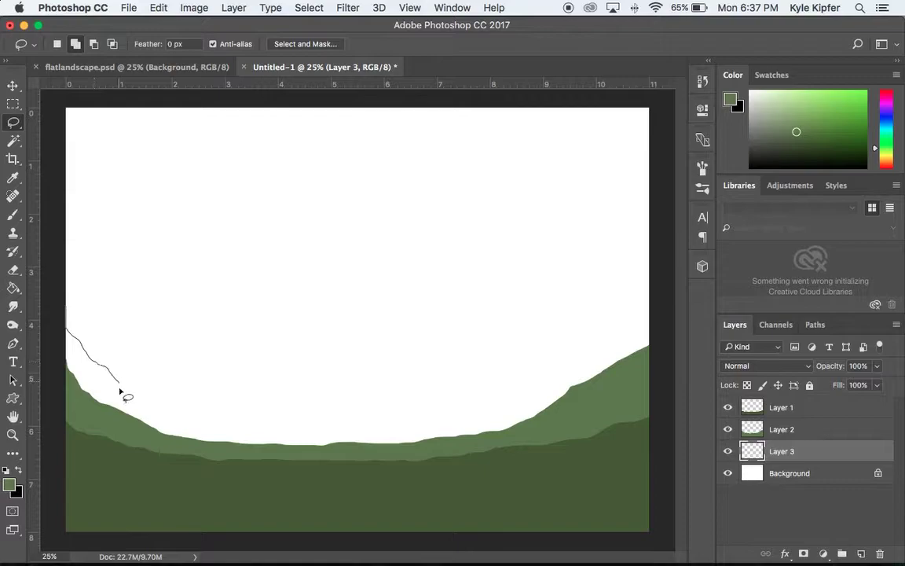
{"action": "mouse_move", "coordinate": [119, 382]}
{"action": "left_mouse_down"}
{"action": "mouse_move", "coordinate": [164, 417]}
{"action": "mouse_move", "coordinate": [205, 428]}
{"action": "mouse_move", "coordinate": [448, 415]}
{"action": "mouse_move", "coordinate": [499, 398]}
{"action": "mouse_move", "coordinate": [590, 339]}
{"action": "mouse_move", "coordinate": [657, 274]}
{"action": "mouse_move", "coordinate": [654, 534]}
{"action": "mouse_move", "coordinate": [546, 550]}
{"action": "mouse_move", "coordinate": [210, 551]}
{"action": "mouse_move", "coordinate": [50, 539]}
{"action": "mouse_move", "coordinate": [52, 371]}
{"action": "left_mouse_up"}
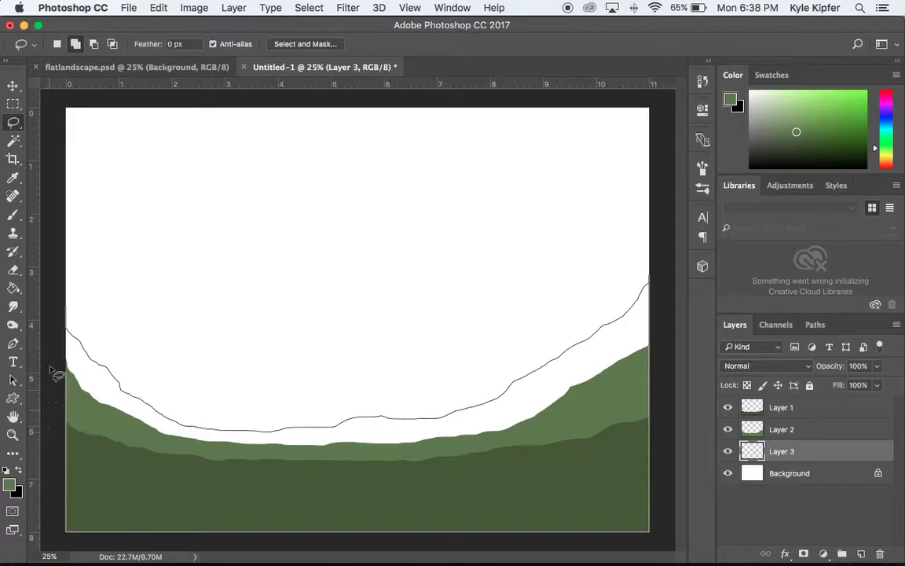
{"action": "left_click_drag", "start_coordinate": [51, 331], "coordinate": [54, 330]}
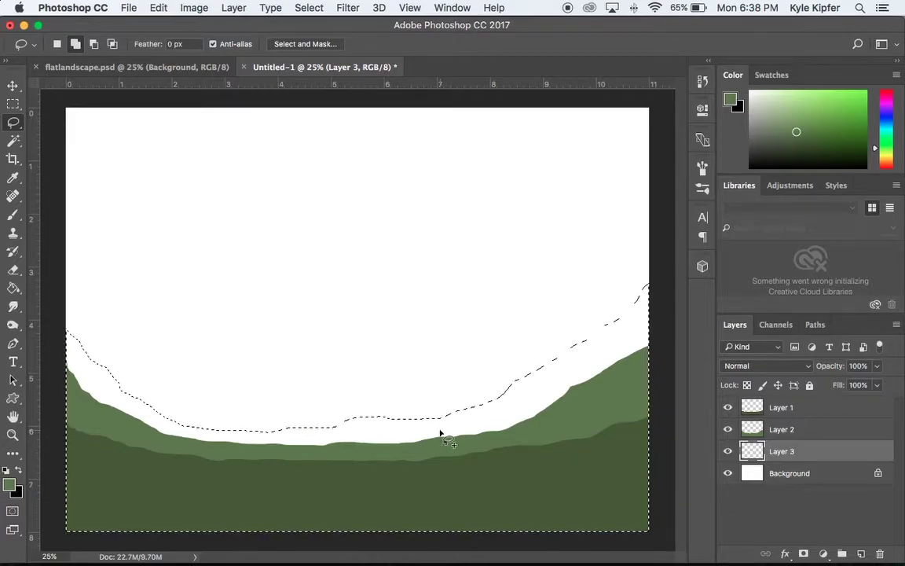
Fill the hill selection with paler green #79975b and deselect.
{"action": "left_click", "coordinate": [10, 485]}
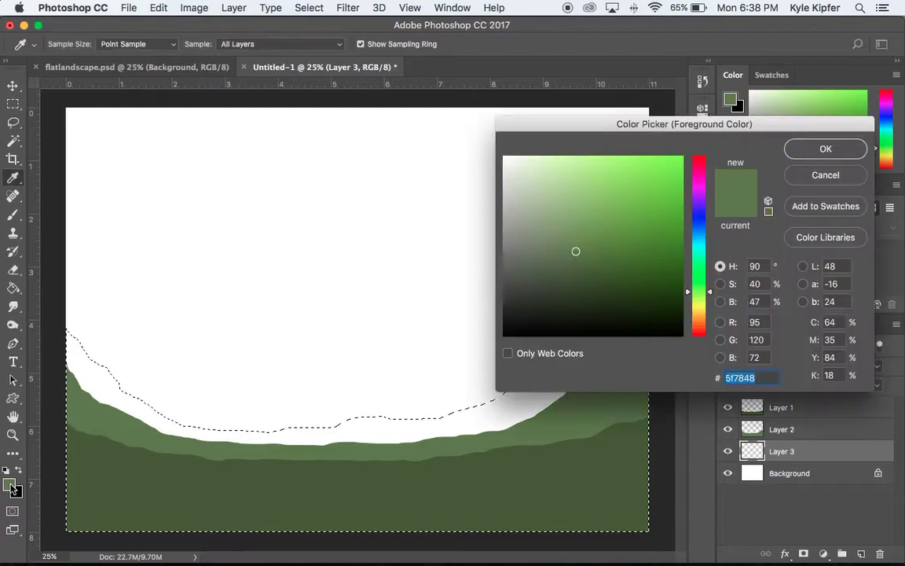
{"action": "left_click", "coordinate": [574, 224]}
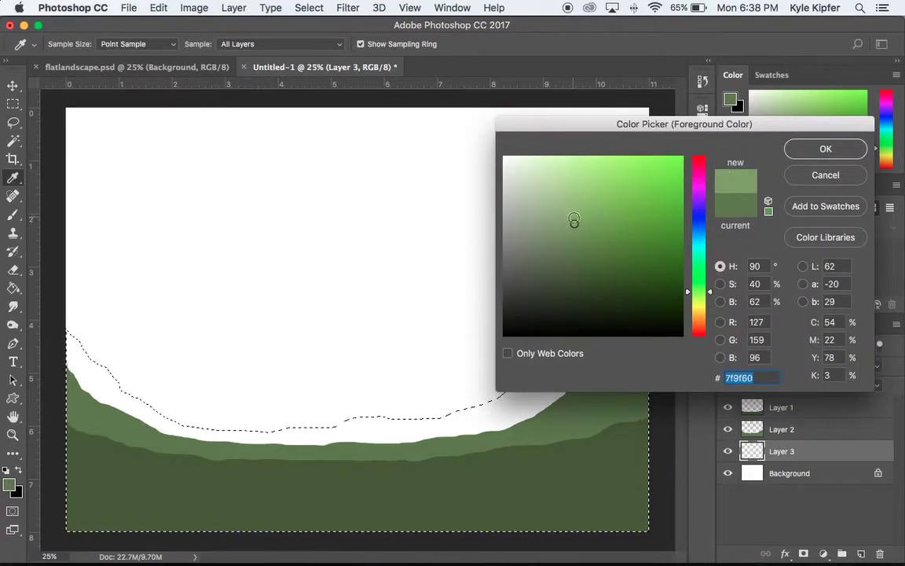
{"action": "left_click", "coordinate": [574, 230]}
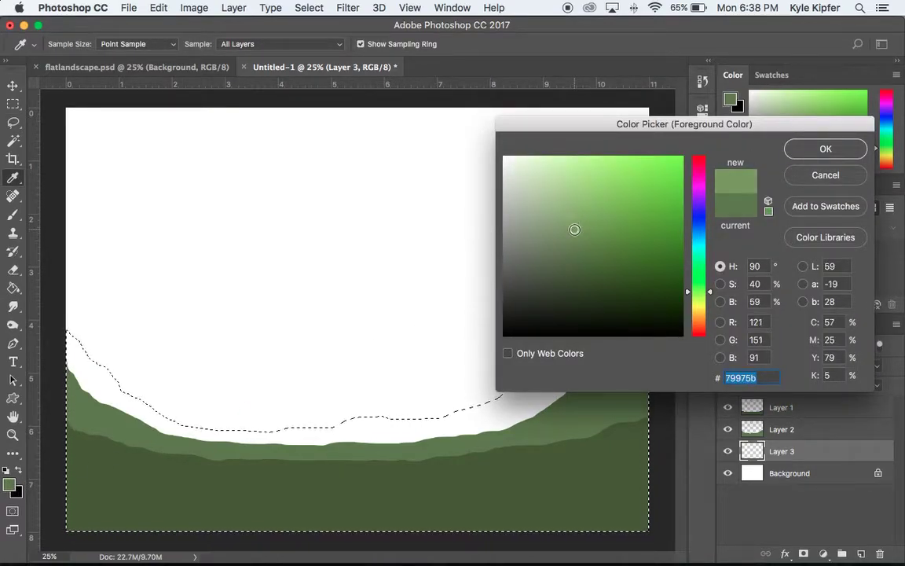
{"action": "left_click", "coordinate": [826, 148]}
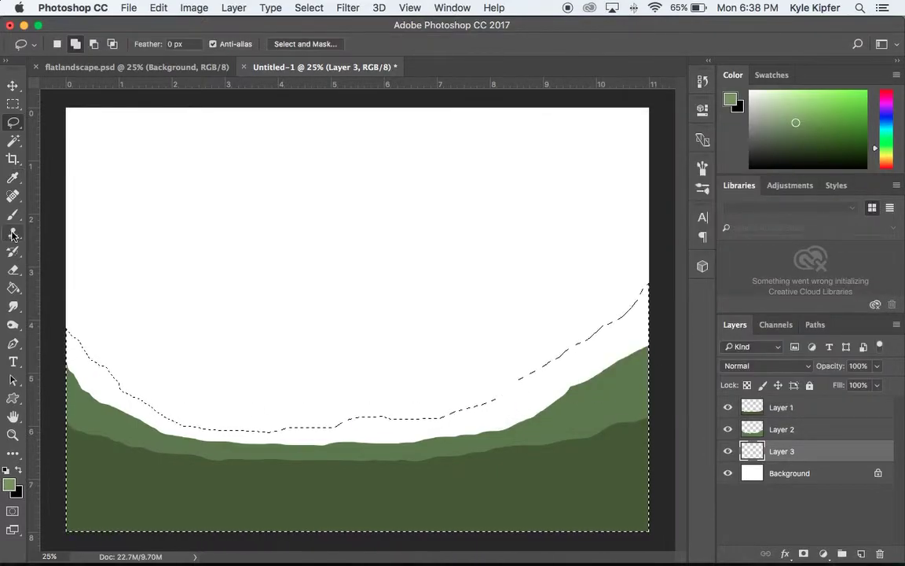
{"action": "left_click", "coordinate": [13, 287]}
{"action": "left_click", "coordinate": [532, 400]}
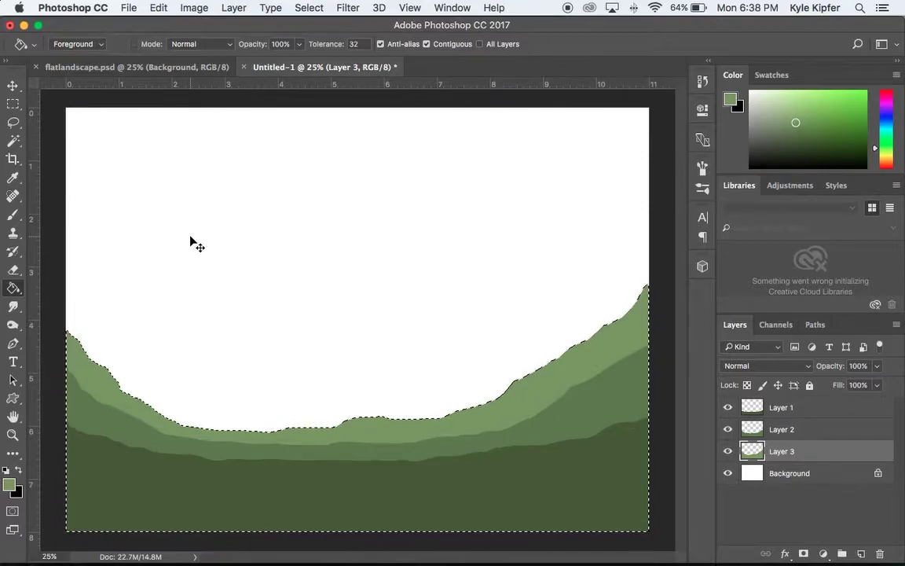
{"action": "key", "text": "super+d"}
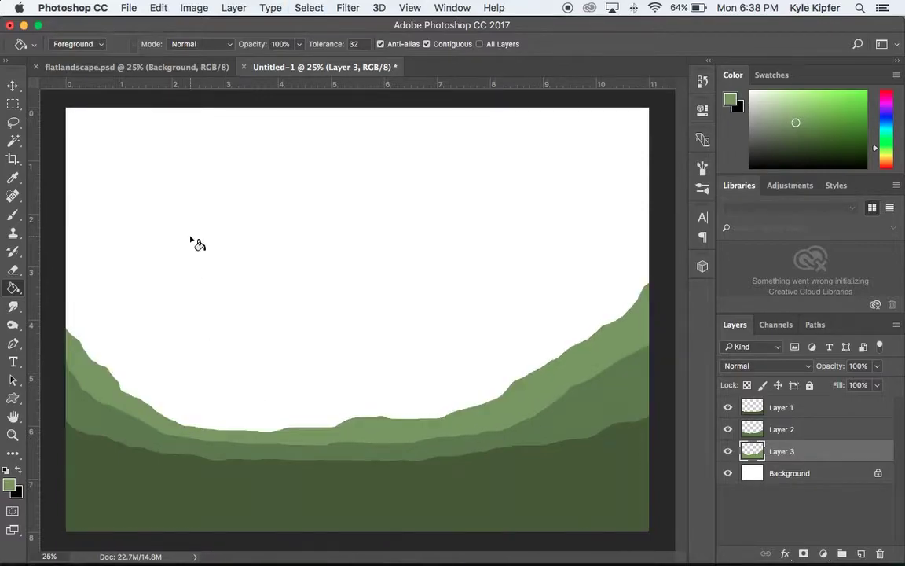
{"action": "left_click", "coordinate": [162, 68]}
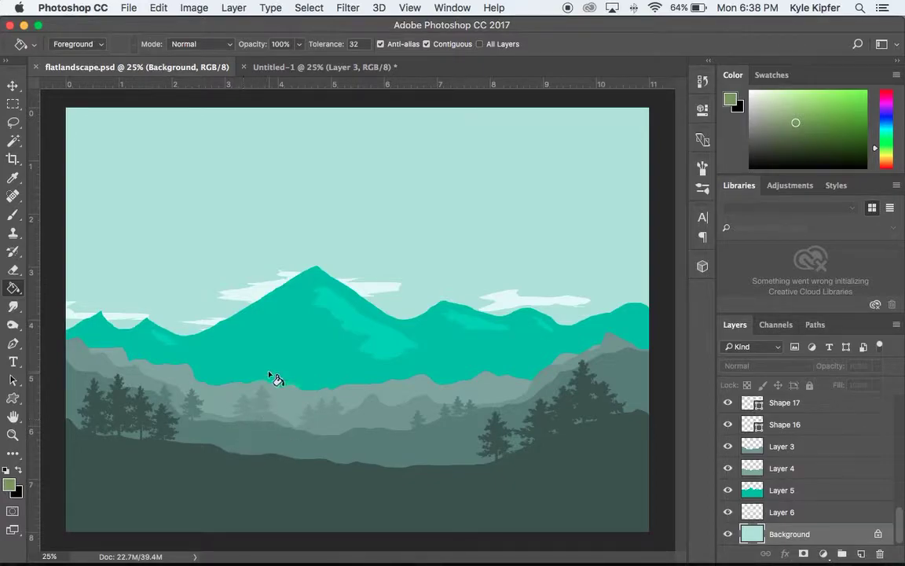
{"action": "left_click", "coordinate": [293, 66]}
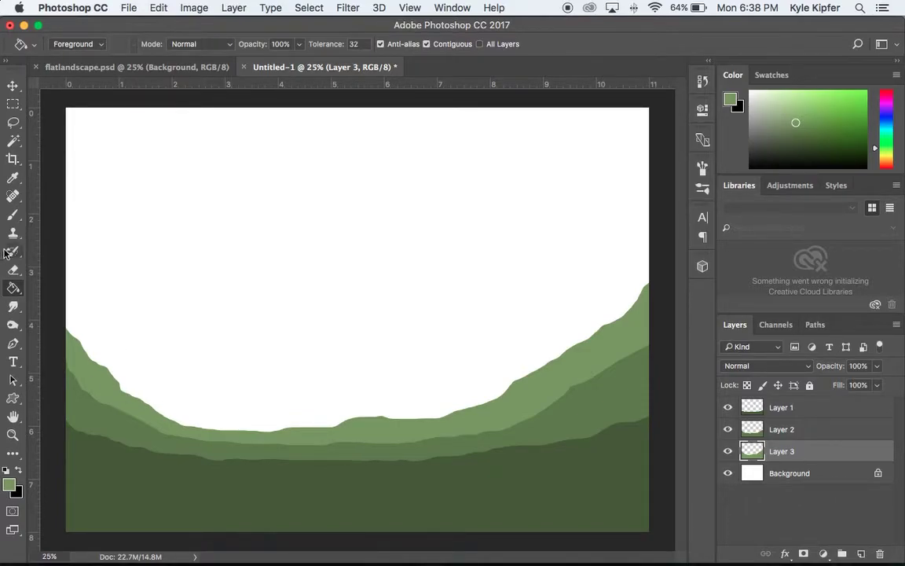
Lasso the fourth hill outline across the canvas and add a new layer above Background.
{"action": "left_click", "coordinate": [13, 123]}
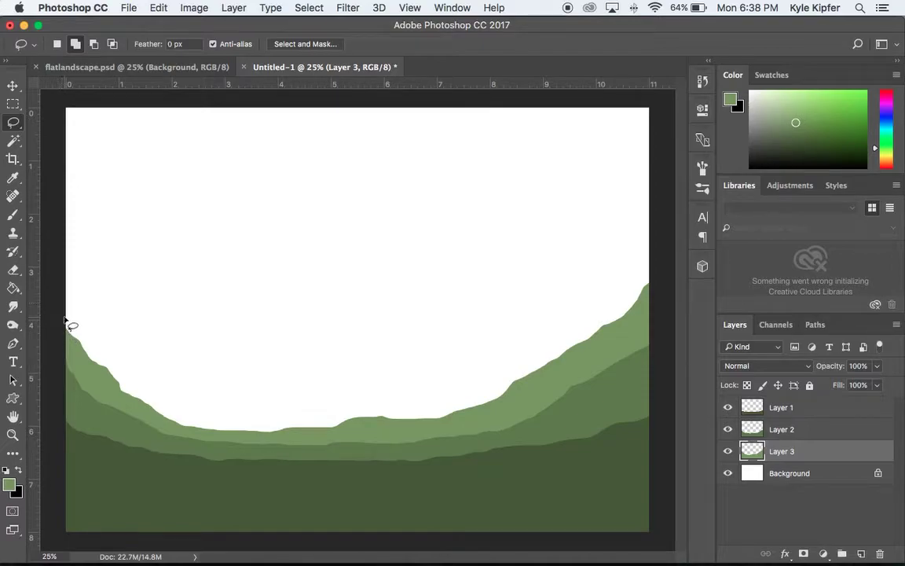
{"action": "mouse_move", "coordinate": [75, 325]}
{"action": "left_mouse_down"}
{"action": "mouse_move", "coordinate": [160, 388]}
{"action": "mouse_move", "coordinate": [277, 408]}
{"action": "mouse_move", "coordinate": [381, 404]}
{"action": "mouse_move", "coordinate": [469, 378]}
{"action": "left_mouse_up"}
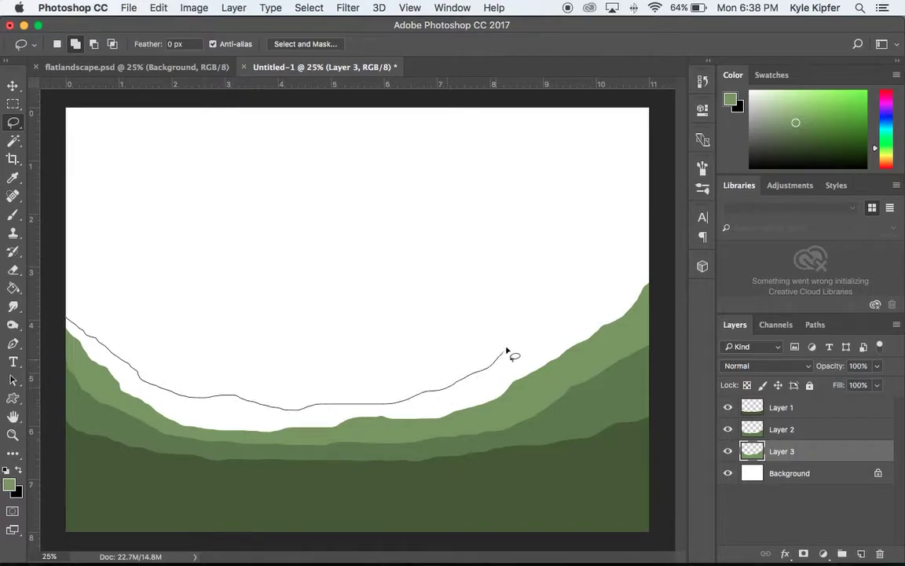
{"action": "left_click_drag", "start_coordinate": [507, 350], "coordinate": [532, 332]}
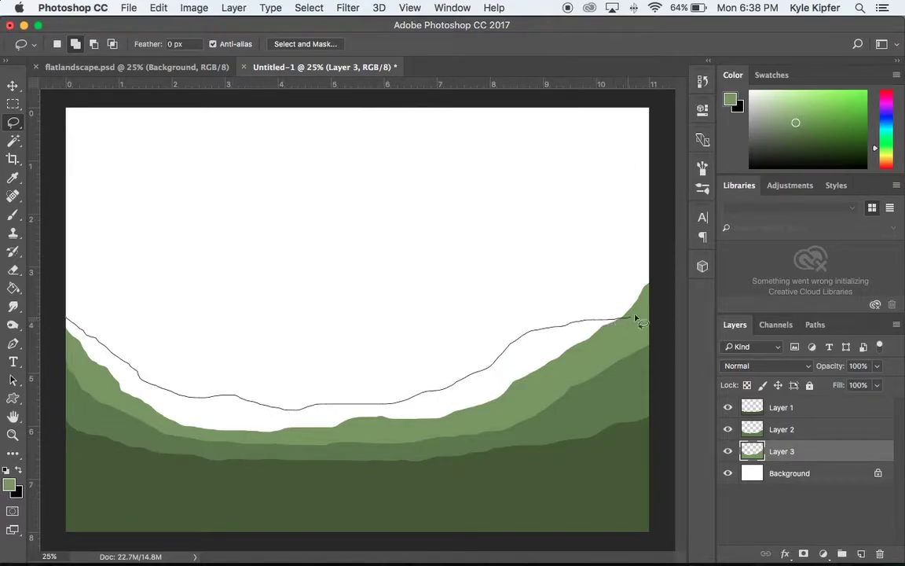
{"action": "mouse_move", "coordinate": [637, 318]}
{"action": "left_mouse_down"}
{"action": "mouse_move", "coordinate": [663, 311]}
{"action": "mouse_move", "coordinate": [665, 397]}
{"action": "left_mouse_up"}
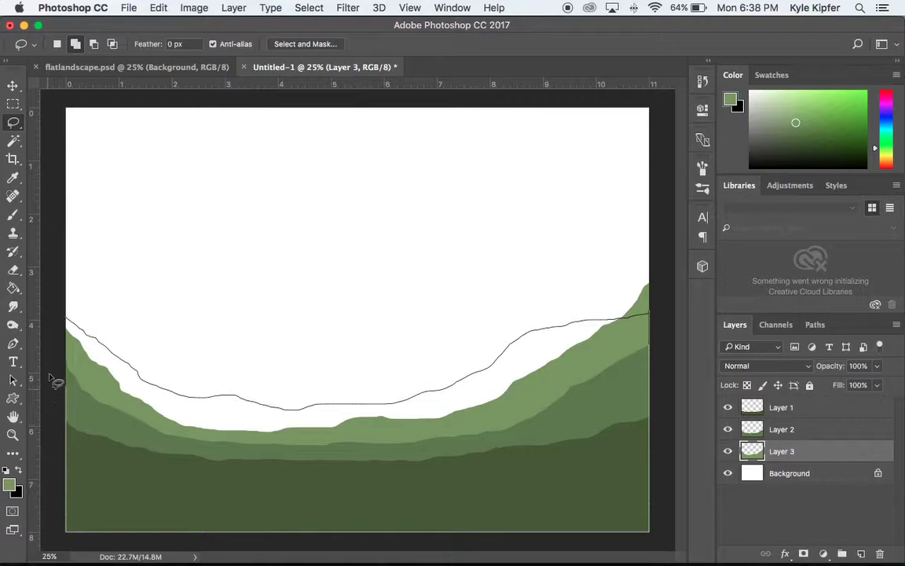
{"action": "left_click_drag", "start_coordinate": [58, 320], "coordinate": [58, 320]}
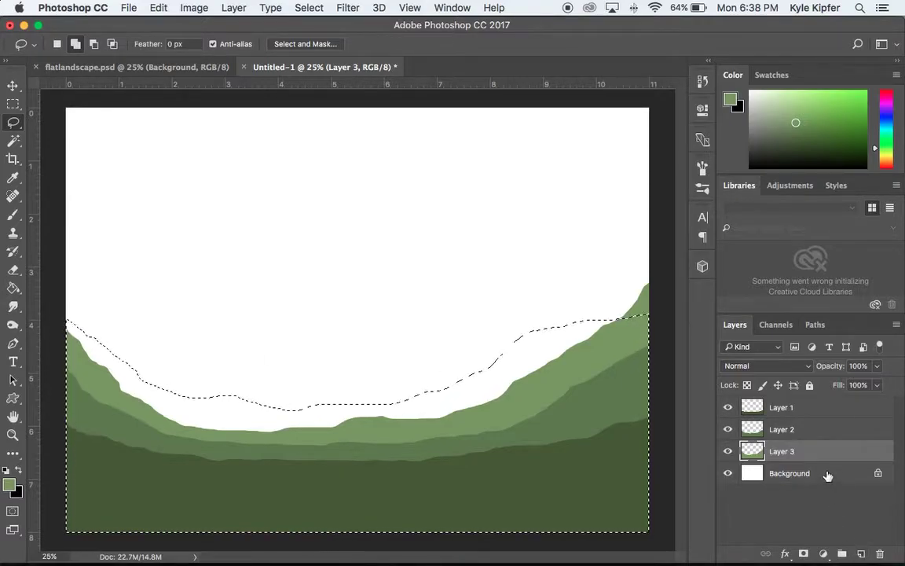
{"action": "left_click", "coordinate": [828, 476]}
{"action": "left_click", "coordinate": [862, 554]}
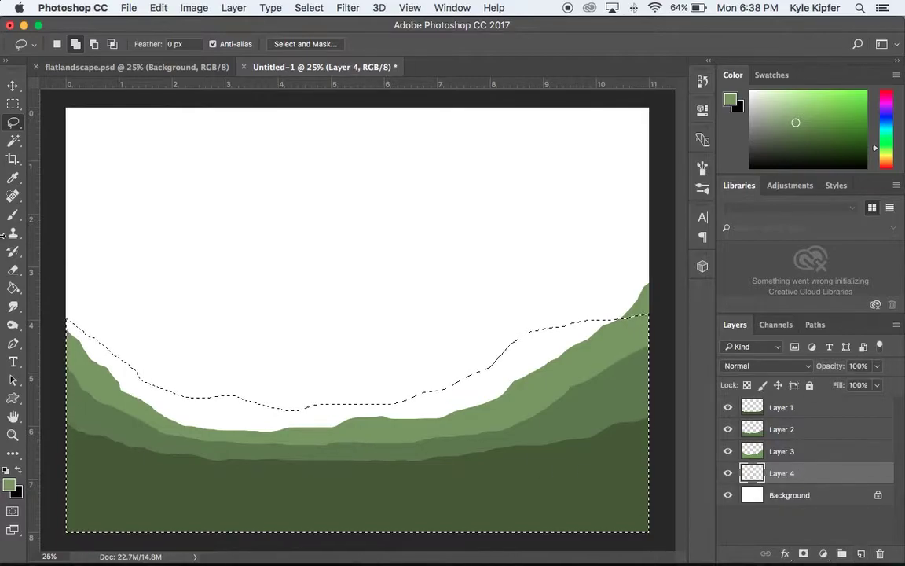
Fill the selection on Layer 4 with pale green #92b76e and deselect.
{"action": "left_click", "coordinate": [9, 484]}
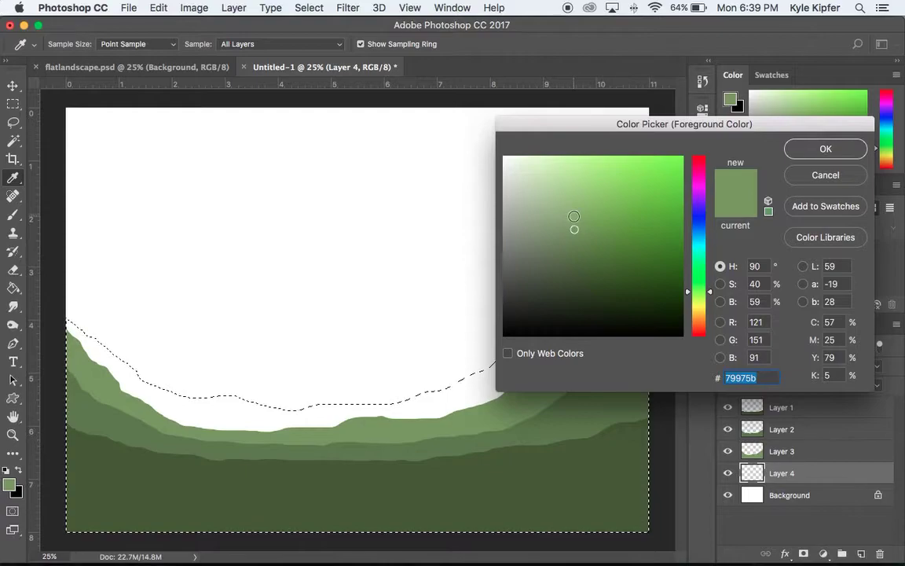
{"action": "left_click_drag", "start_coordinate": [574, 229], "coordinate": [576, 206]}
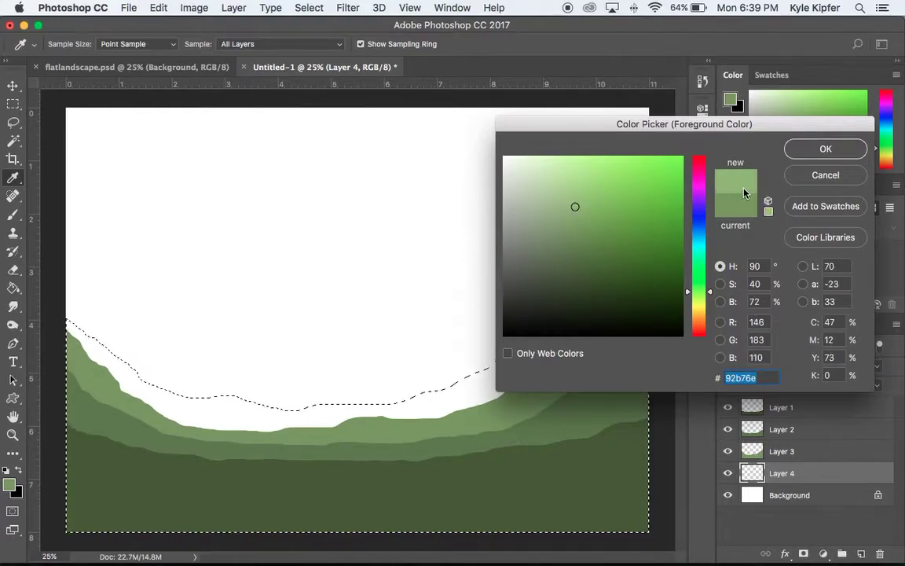
{"action": "left_click", "coordinate": [826, 148]}
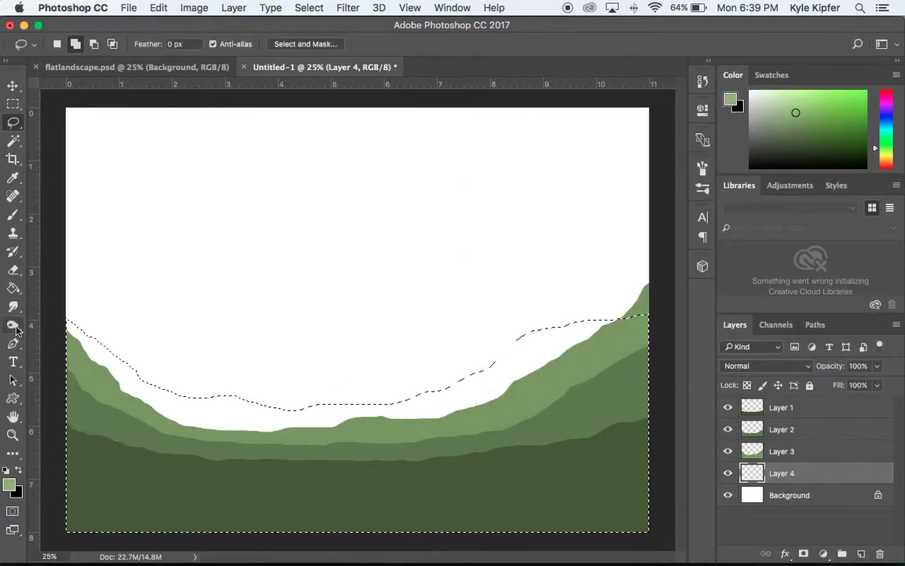
{"action": "left_click", "coordinate": [13, 288]}
{"action": "left_click", "coordinate": [310, 419]}
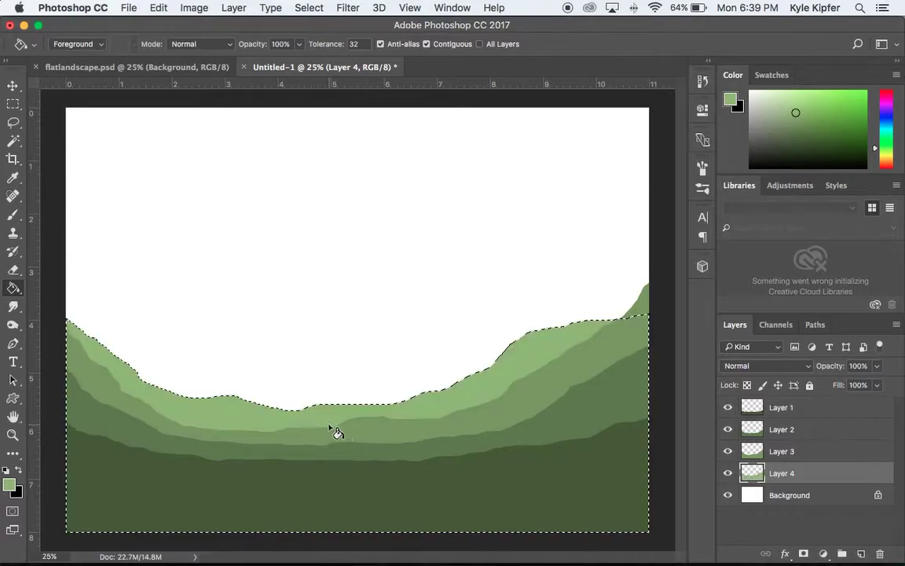
{"action": "key", "text": "super+d"}
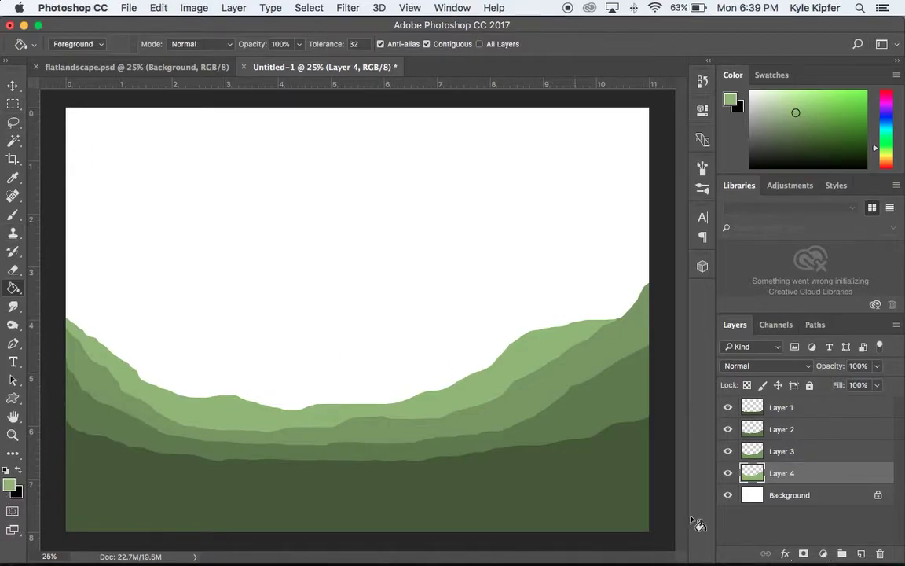
Add Layer 5 above Background and lasso a first mountain outline.
{"action": "left_click", "coordinate": [811, 497]}
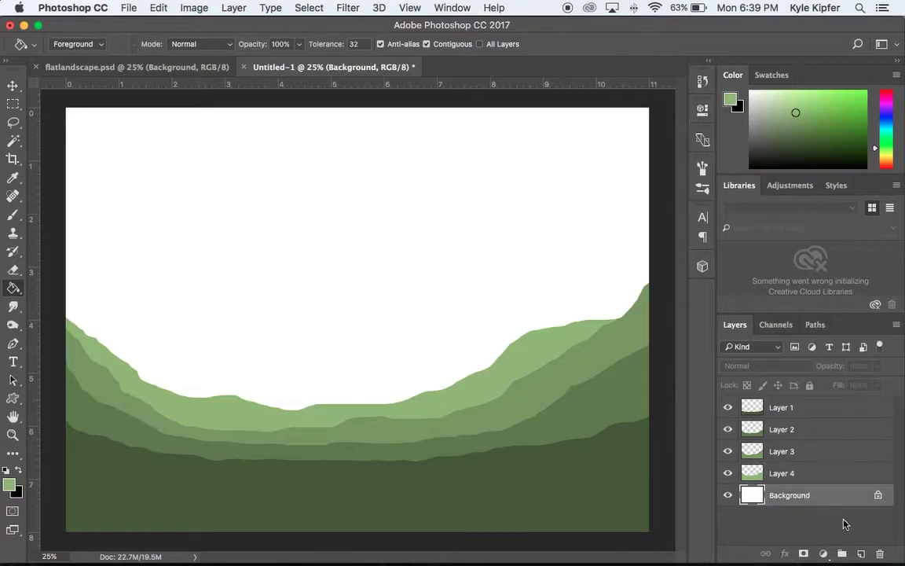
{"action": "left_click", "coordinate": [862, 555]}
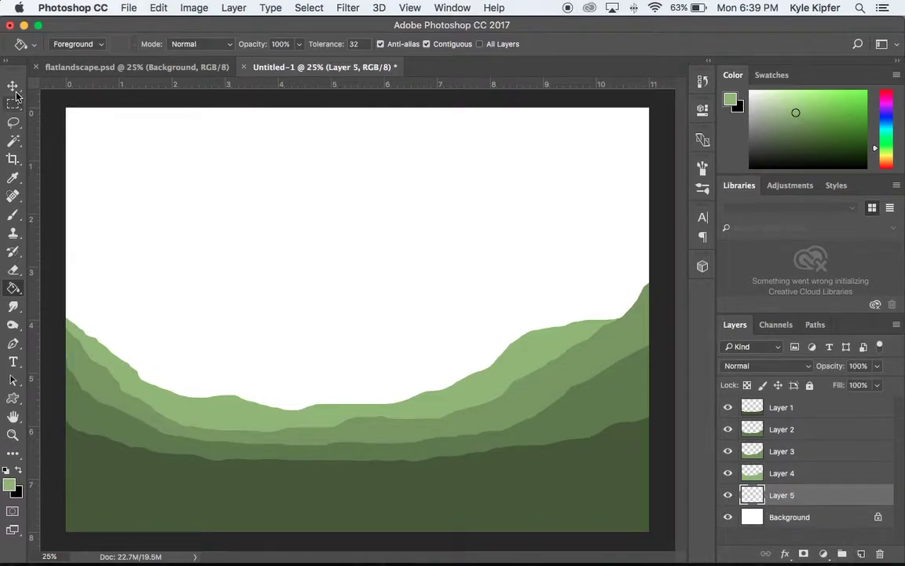
{"action": "left_click", "coordinate": [13, 123]}
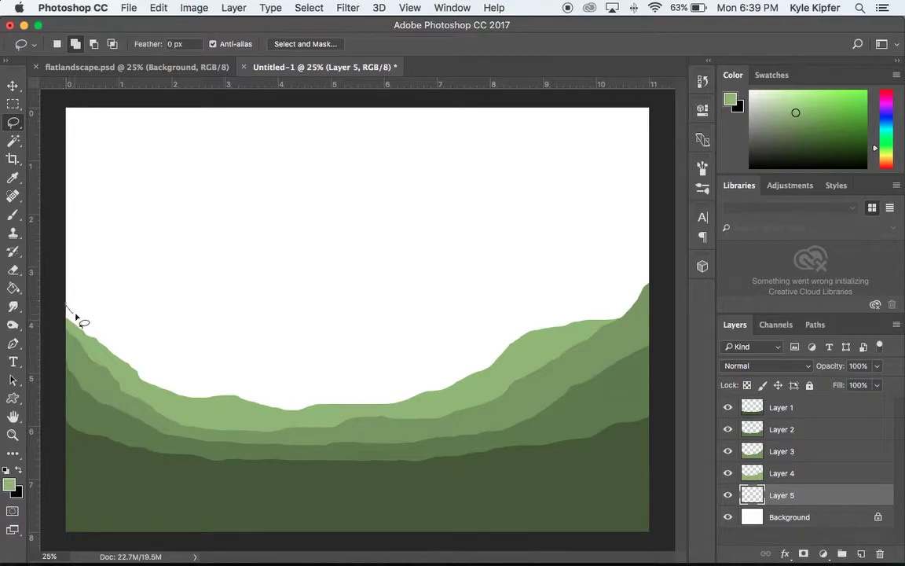
{"action": "mouse_move", "coordinate": [118, 351]}
{"action": "left_mouse_down"}
{"action": "mouse_move", "coordinate": [174, 361]}
{"action": "mouse_move", "coordinate": [226, 352]}
{"action": "mouse_move", "coordinate": [318, 266]}
{"action": "mouse_move", "coordinate": [339, 268]}
{"action": "mouse_move", "coordinate": [383, 302]}
{"action": "left_mouse_up"}
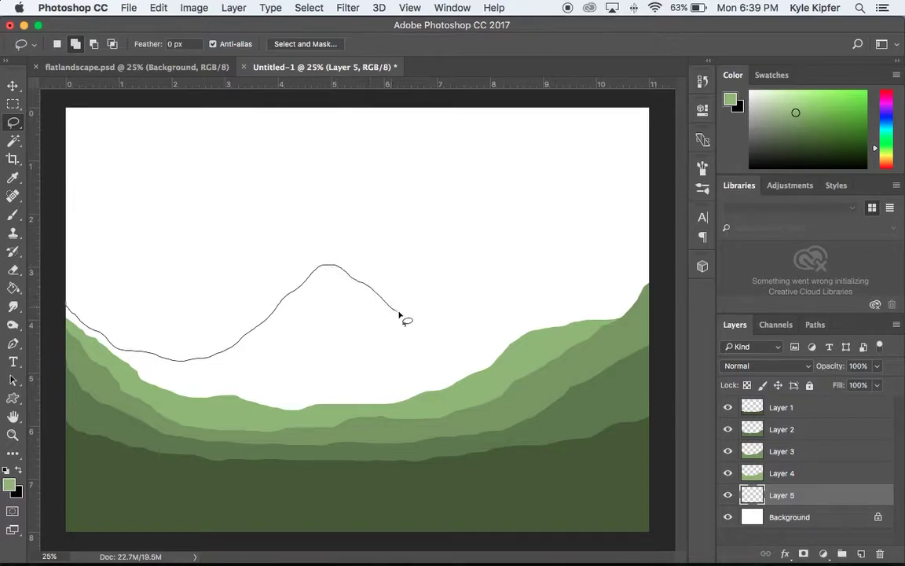
{"action": "mouse_move", "coordinate": [431, 334]}
{"action": "left_mouse_down"}
{"action": "mouse_move", "coordinate": [482, 341]}
{"action": "mouse_move", "coordinate": [571, 310]}
{"action": "left_mouse_up"}
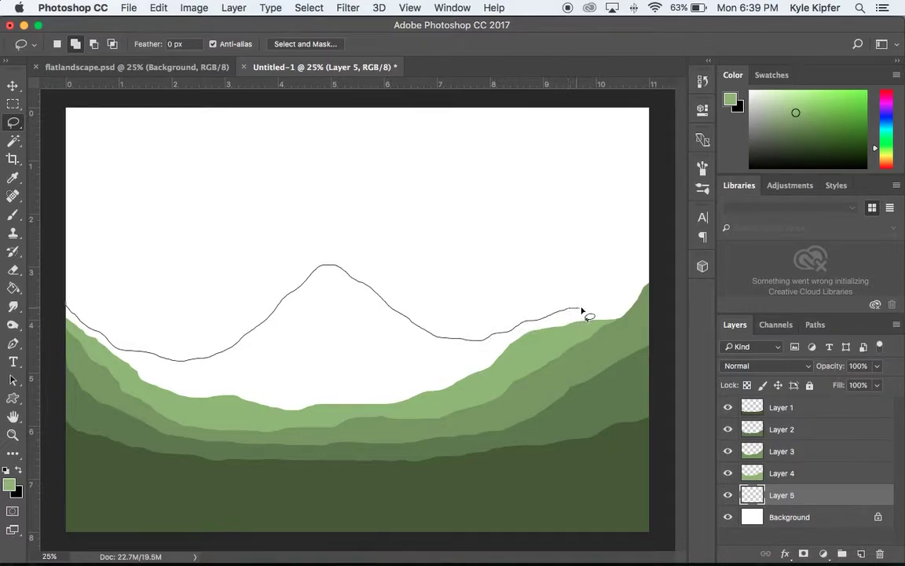
{"action": "mouse_move", "coordinate": [618, 299]}
{"action": "left_mouse_down"}
{"action": "mouse_move", "coordinate": [646, 293]}
{"action": "mouse_move", "coordinate": [673, 262]}
{"action": "left_mouse_up"}
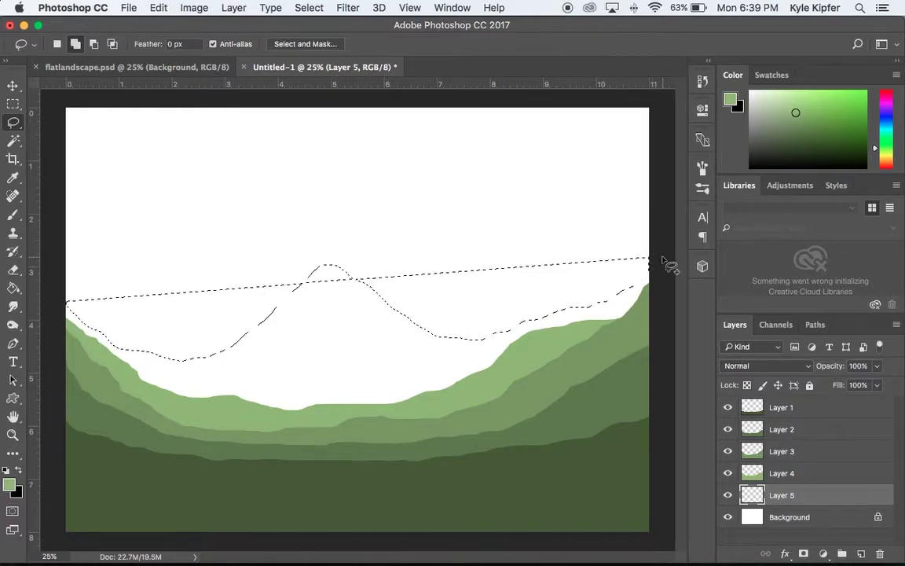
Discard and redraw the mountain outline, then clear the selection.
{"action": "left_click", "coordinate": [452, 320]}
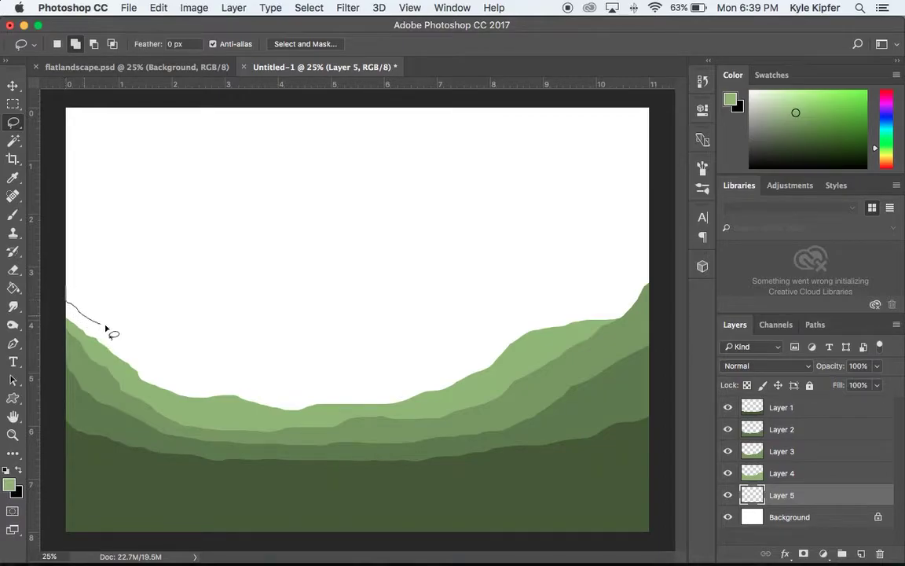
{"action": "mouse_move", "coordinate": [130, 353]}
{"action": "left_mouse_down"}
{"action": "mouse_move", "coordinate": [226, 360]}
{"action": "mouse_move", "coordinate": [329, 286]}
{"action": "mouse_move", "coordinate": [363, 274]}
{"action": "mouse_move", "coordinate": [429, 315]}
{"action": "left_mouse_up"}
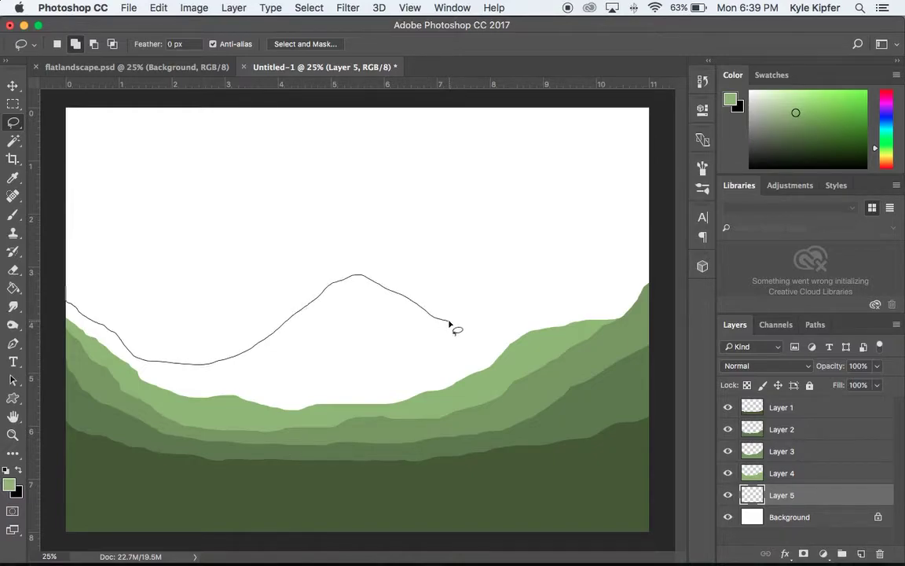
{"action": "mouse_move", "coordinate": [489, 327]}
{"action": "left_mouse_down"}
{"action": "mouse_move", "coordinate": [641, 275]}
{"action": "mouse_move", "coordinate": [662, 251]}
{"action": "left_mouse_up"}
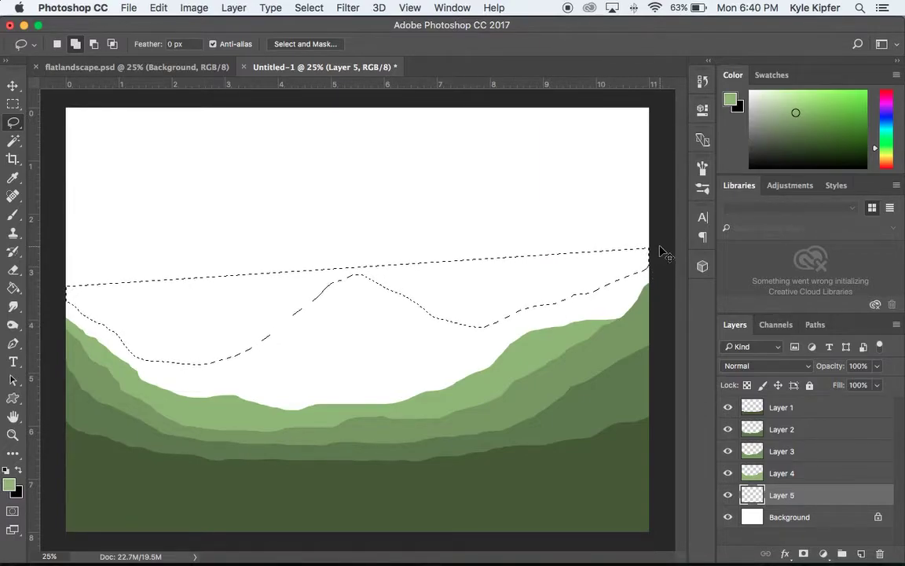
{"action": "key", "text": "super+d"}
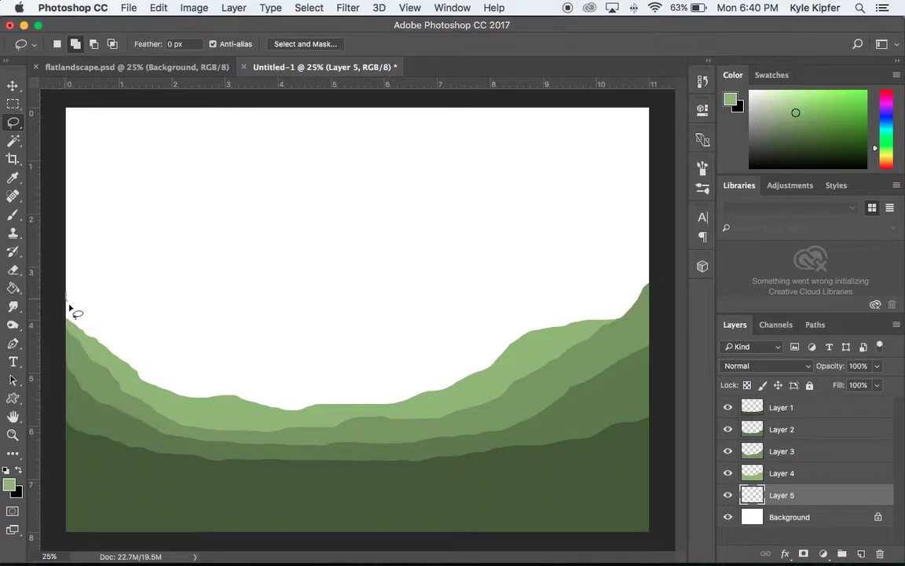
Lasso from the left edge over a central peak to the right edge, closing around the bottom.
{"action": "left_click_drag", "start_coordinate": [93, 323], "coordinate": [115, 341]}
{"action": "mouse_move", "coordinate": [165, 378]}
{"action": "left_mouse_down"}
{"action": "mouse_move", "coordinate": [231, 379]}
{"action": "mouse_move", "coordinate": [341, 287]}
{"action": "mouse_move", "coordinate": [363, 289]}
{"action": "mouse_move", "coordinate": [426, 337]}
{"action": "mouse_move", "coordinate": [462, 346]}
{"action": "mouse_move", "coordinate": [606, 284]}
{"action": "mouse_move", "coordinate": [650, 246]}
{"action": "mouse_move", "coordinate": [669, 336]}
{"action": "mouse_move", "coordinate": [661, 521]}
{"action": "mouse_move", "coordinate": [648, 543]}
{"action": "mouse_move", "coordinate": [592, 547]}
{"action": "mouse_move", "coordinate": [56, 539]}
{"action": "mouse_move", "coordinate": [52, 481]}
{"action": "mouse_move", "coordinate": [64, 344]}
{"action": "left_mouse_up"}
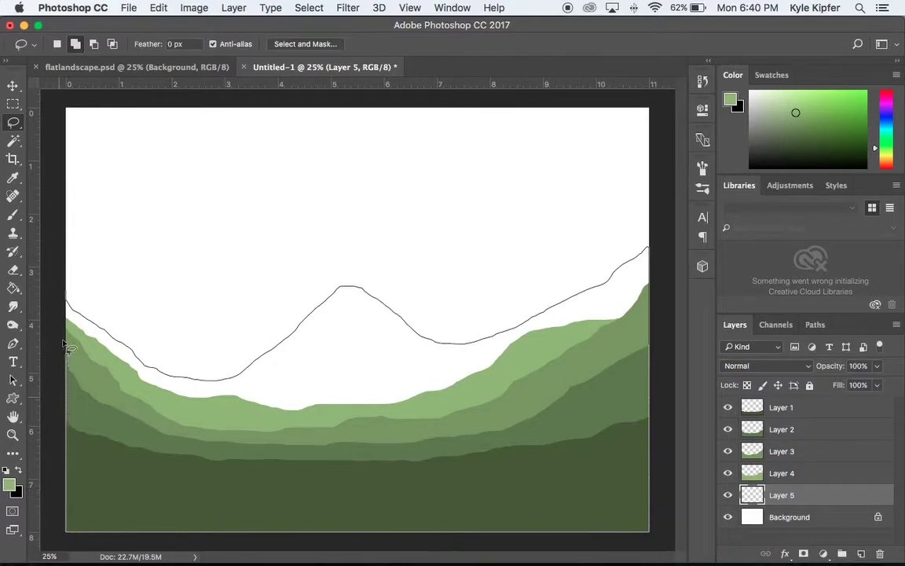
{"action": "left_click_drag", "start_coordinate": [62, 299], "coordinate": [65, 304]}
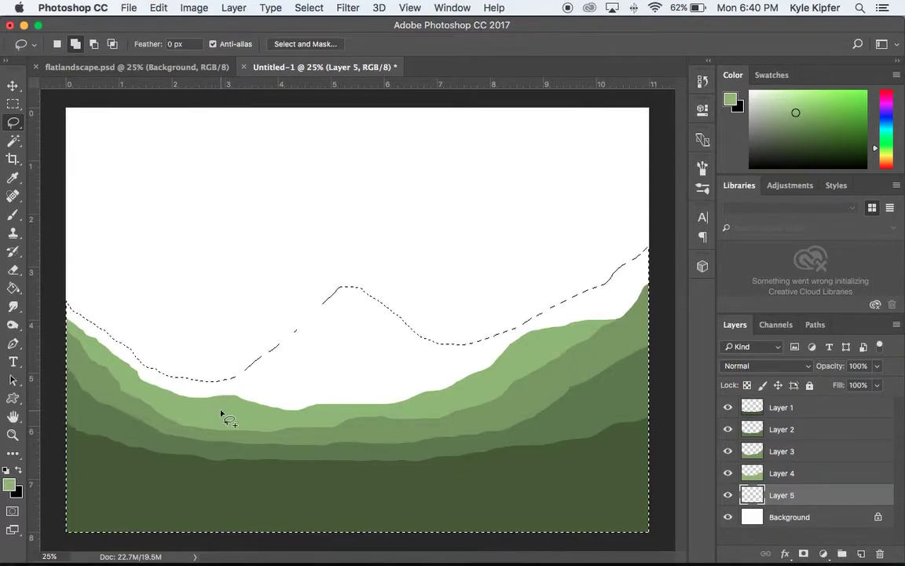
Fill the mountain selection on Layer 5 with bright green #96da53 and deselect.
{"action": "left_click", "coordinate": [9, 486]}
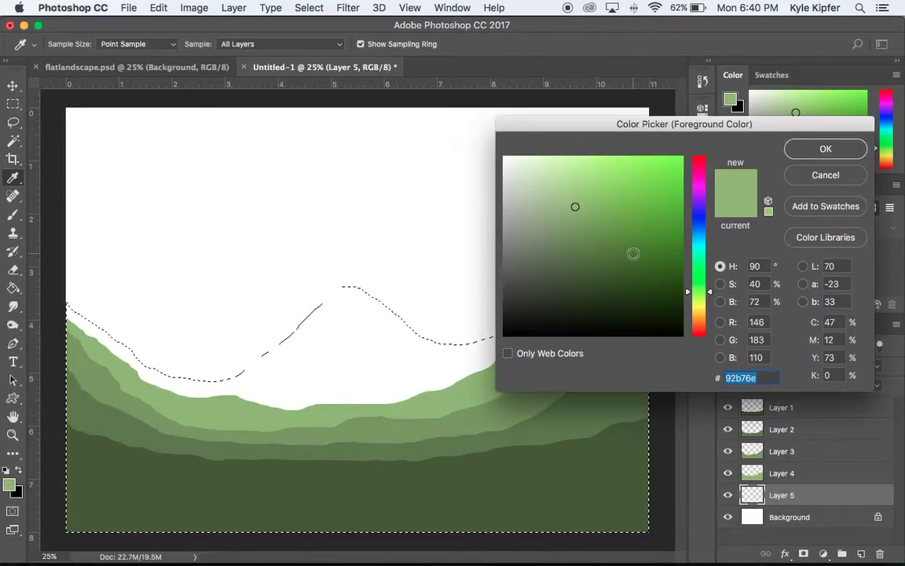
{"action": "left_click", "coordinate": [600, 199]}
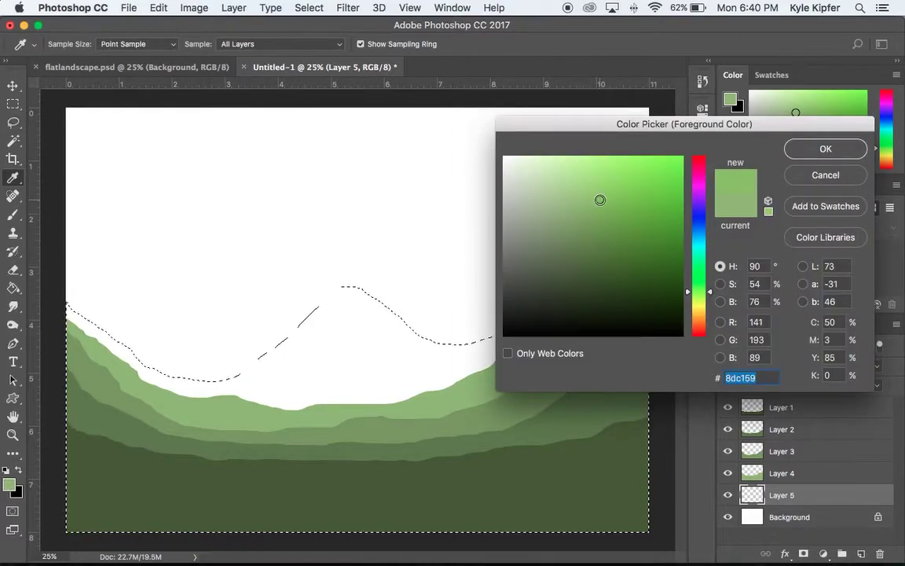
{"action": "left_click", "coordinate": [642, 197]}
{"action": "left_click", "coordinate": [622, 186]}
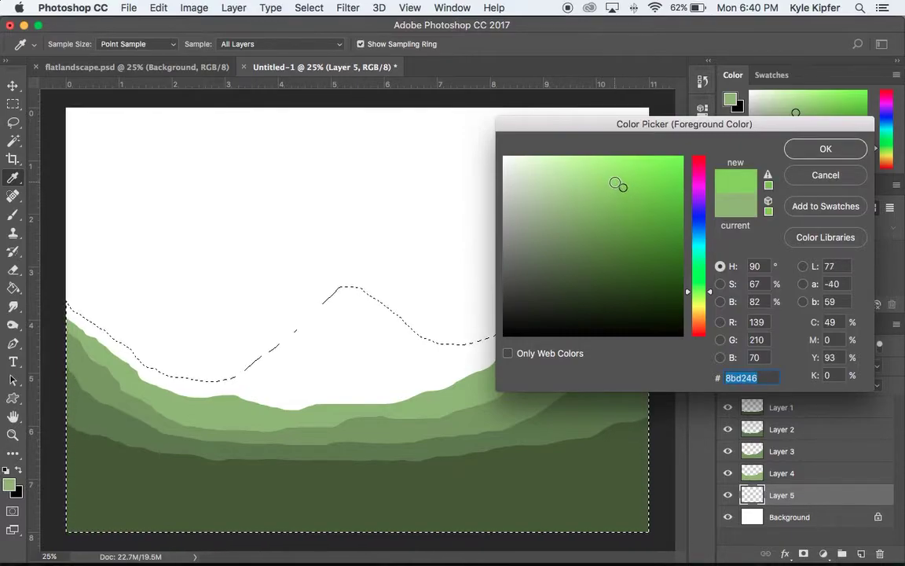
{"action": "left_click", "coordinate": [615, 183]}
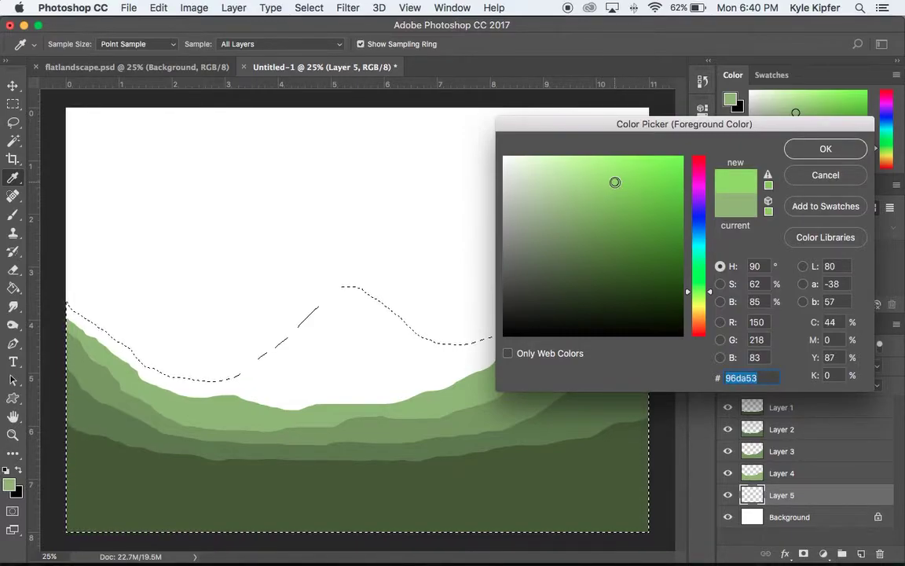
{"action": "left_click", "coordinate": [818, 148]}
{"action": "key", "text": "l"}
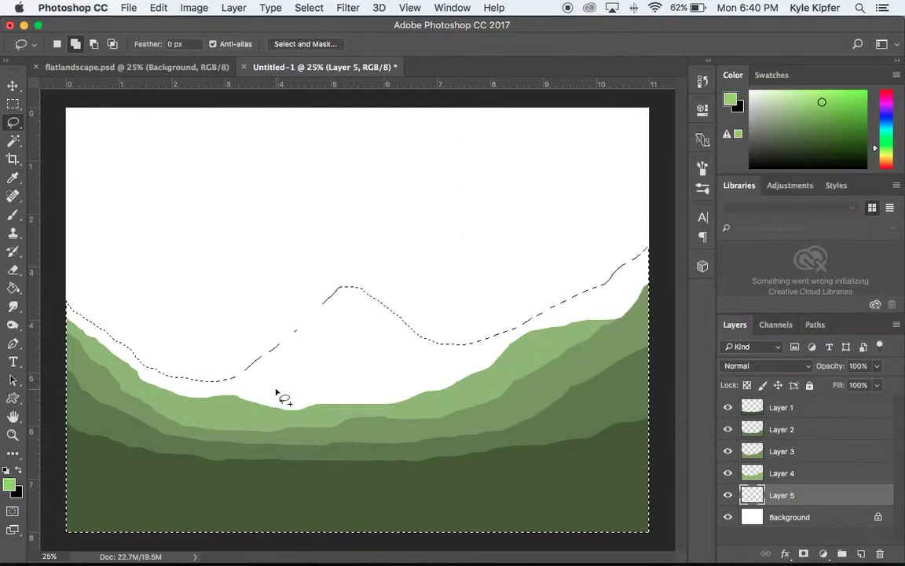
{"action": "key", "text": "g"}
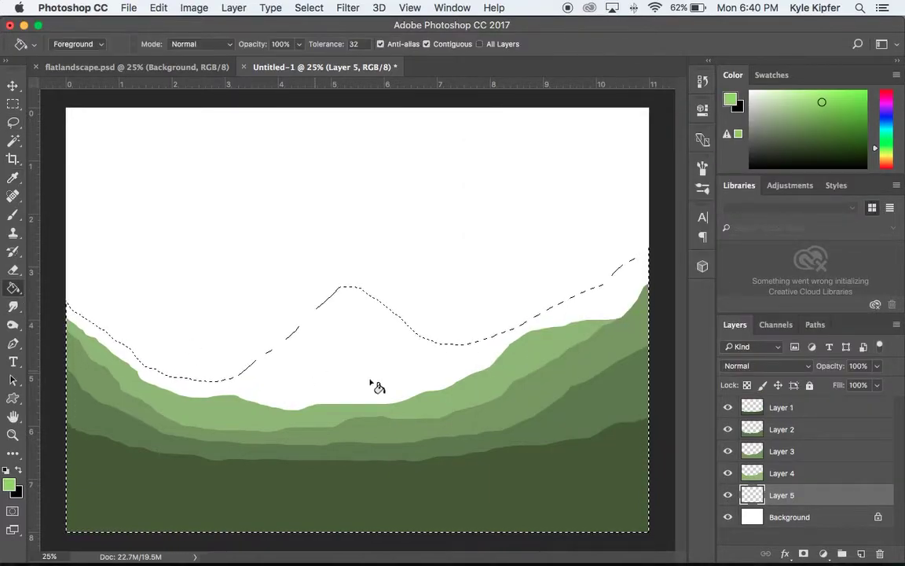
{"action": "left_click", "coordinate": [358, 368]}
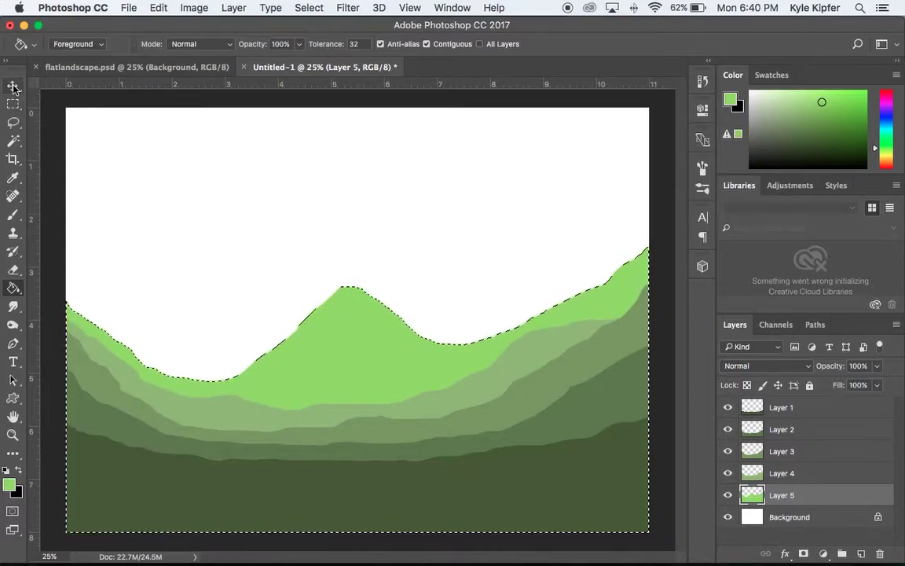
{"action": "key", "text": "super+d"}
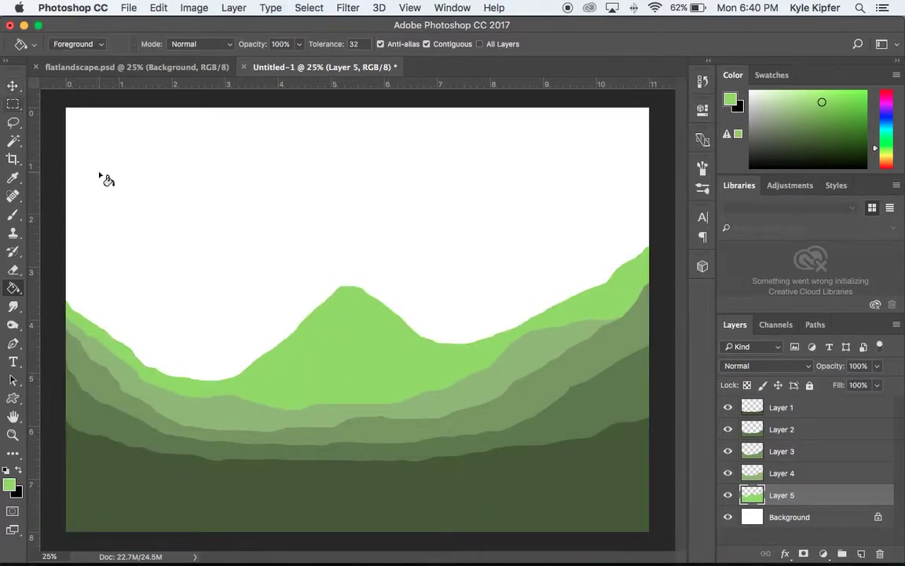
Paint Bucket the white sky on the Background layer with pale green #d3eabd.
{"action": "left_click", "coordinate": [796, 522]}
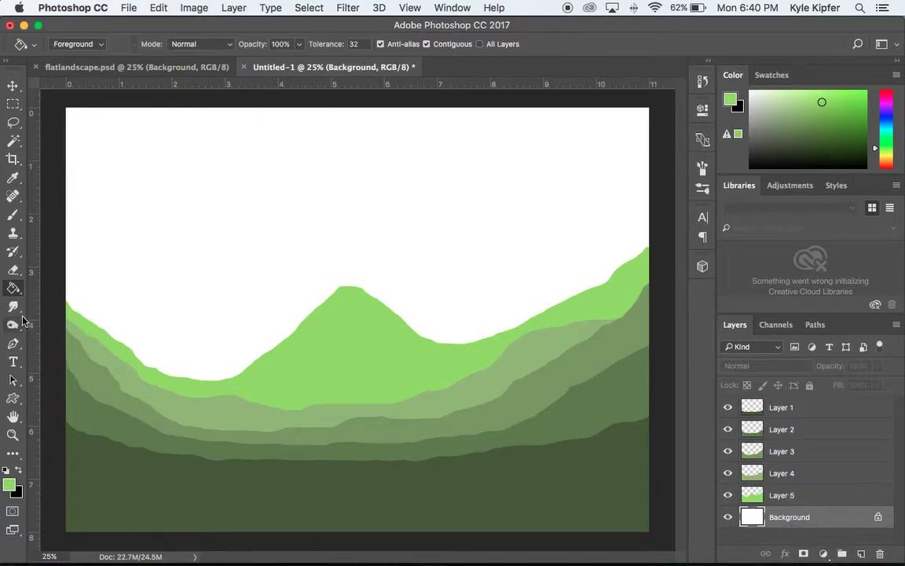
{"action": "left_click", "coordinate": [13, 123]}
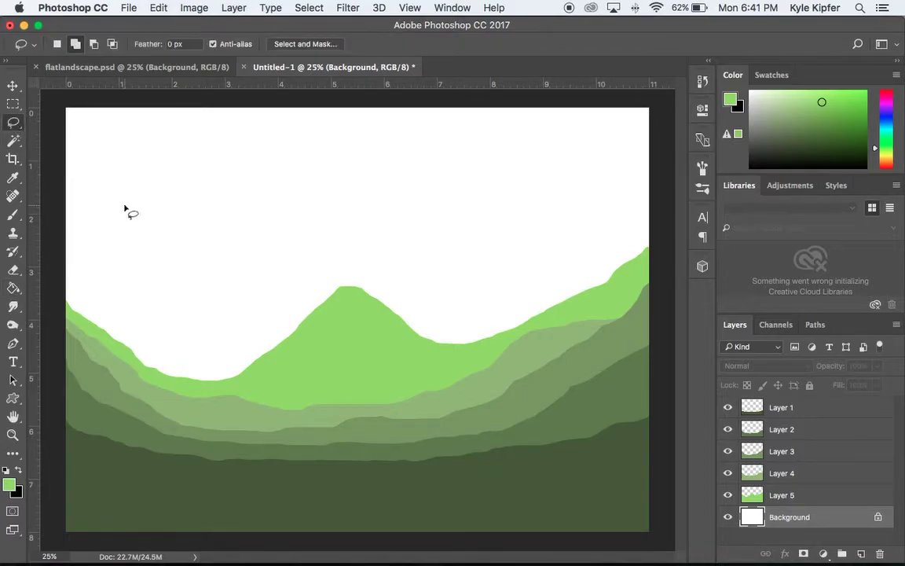
{"action": "left_click", "coordinate": [9, 485]}
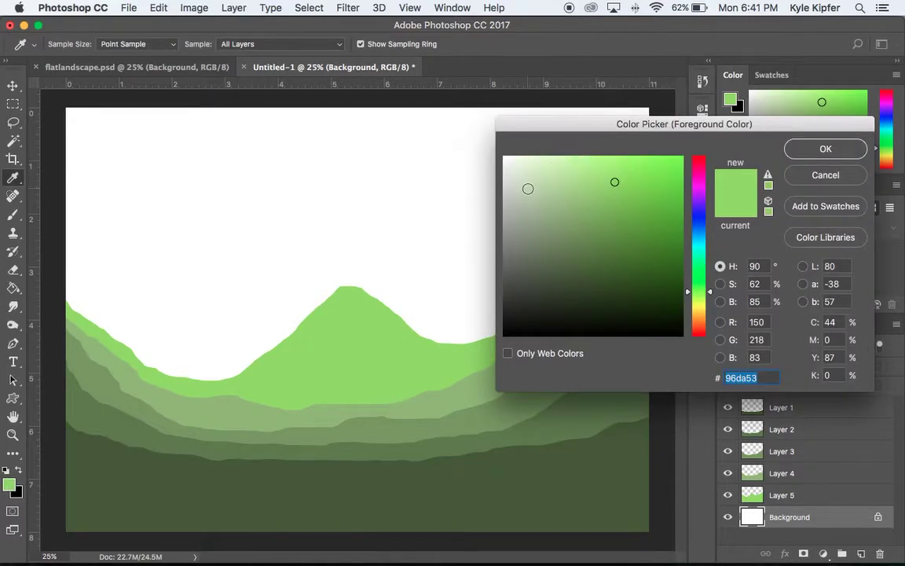
{"action": "left_click", "coordinate": [531, 174]}
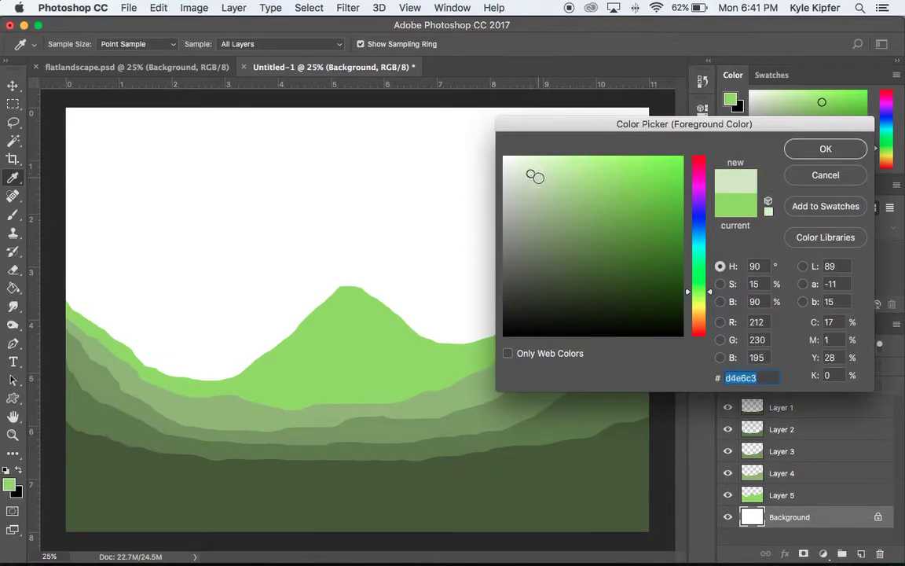
{"action": "left_click", "coordinate": [540, 178]}
{"action": "left_click", "coordinate": [537, 171]}
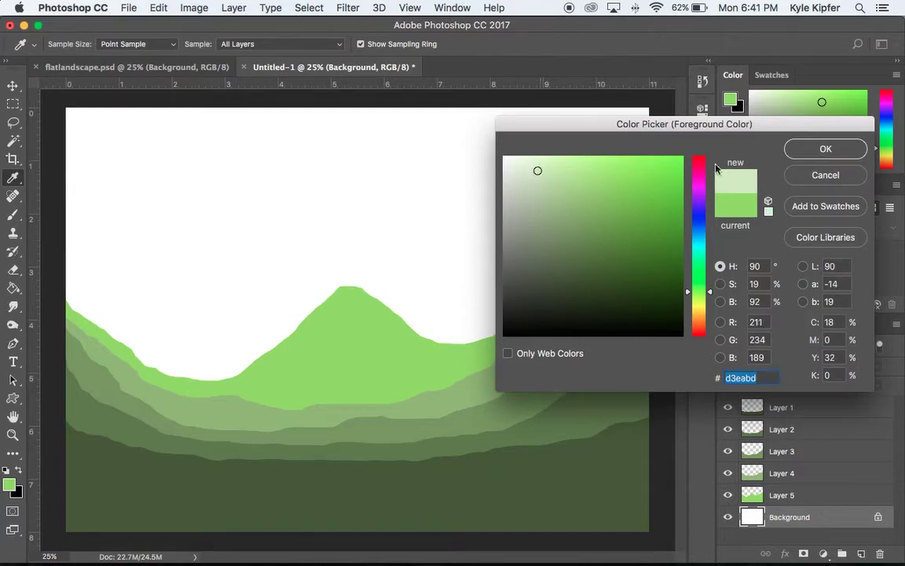
{"action": "left_click", "coordinate": [838, 150]}
{"action": "key", "text": "l"}
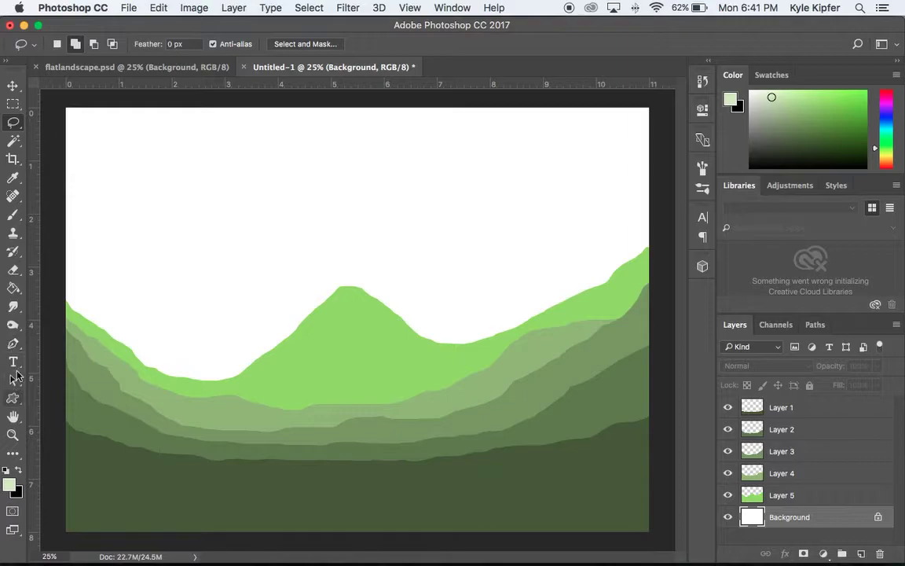
{"action": "left_click", "coordinate": [12, 287]}
{"action": "left_click", "coordinate": [273, 193]}
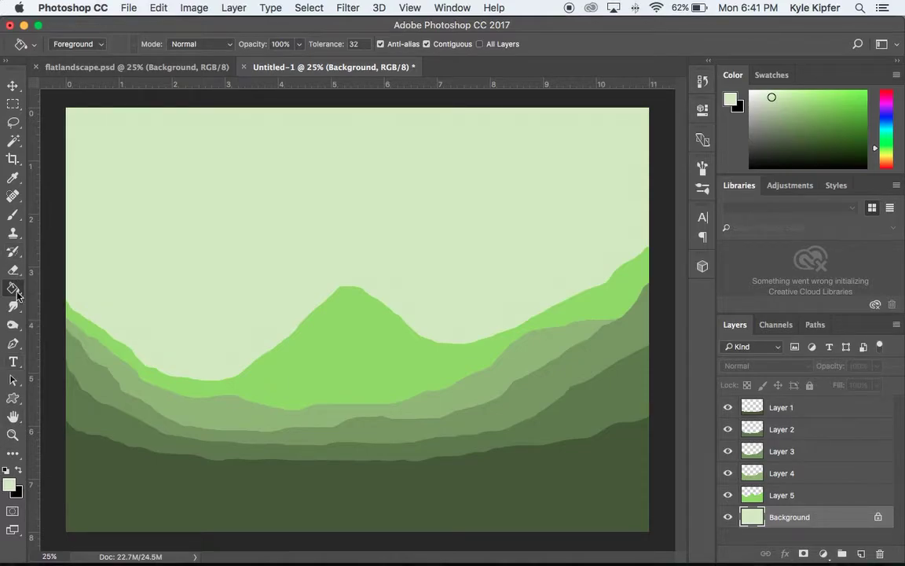
Lasso a cloud in the upper-left sky and fill it with lighter green dae7ce.
{"action": "left_click", "coordinate": [13, 122]}
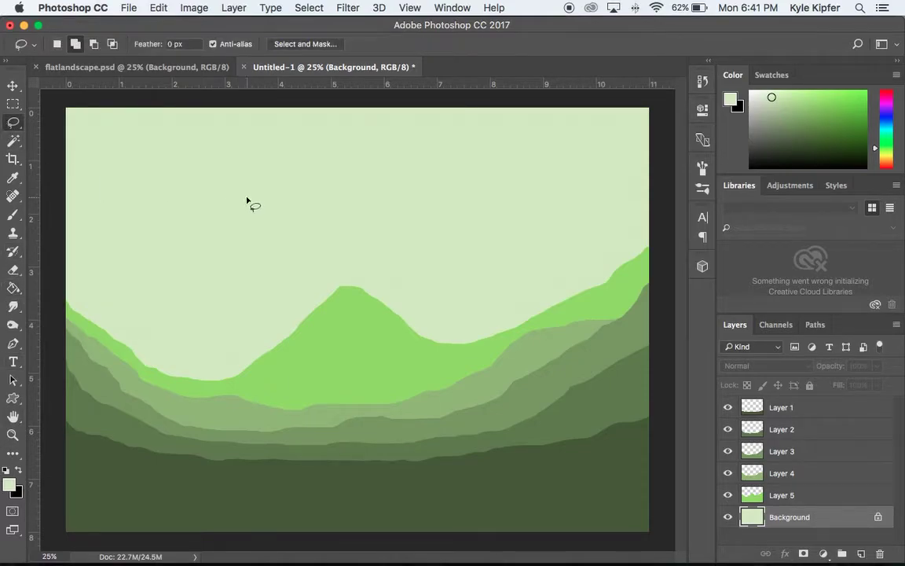
{"action": "mouse_move", "coordinate": [141, 163]}
{"action": "left_mouse_down"}
{"action": "mouse_move", "coordinate": [255, 166]}
{"action": "mouse_move", "coordinate": [321, 190]}
{"action": "mouse_move", "coordinate": [175, 214]}
{"action": "mouse_move", "coordinate": [96, 201]}
{"action": "left_mouse_up"}
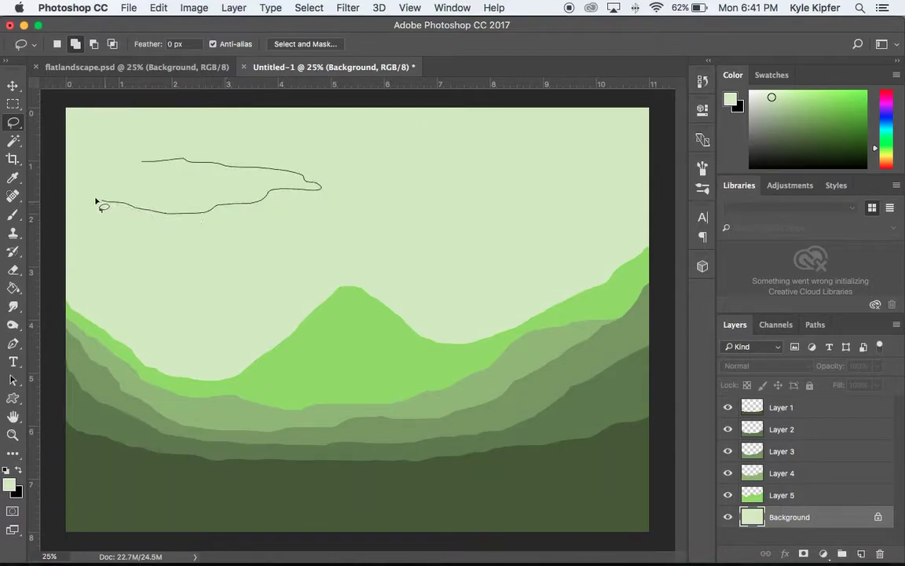
{"action": "left_click_drag", "start_coordinate": [145, 163], "coordinate": [146, 163]}
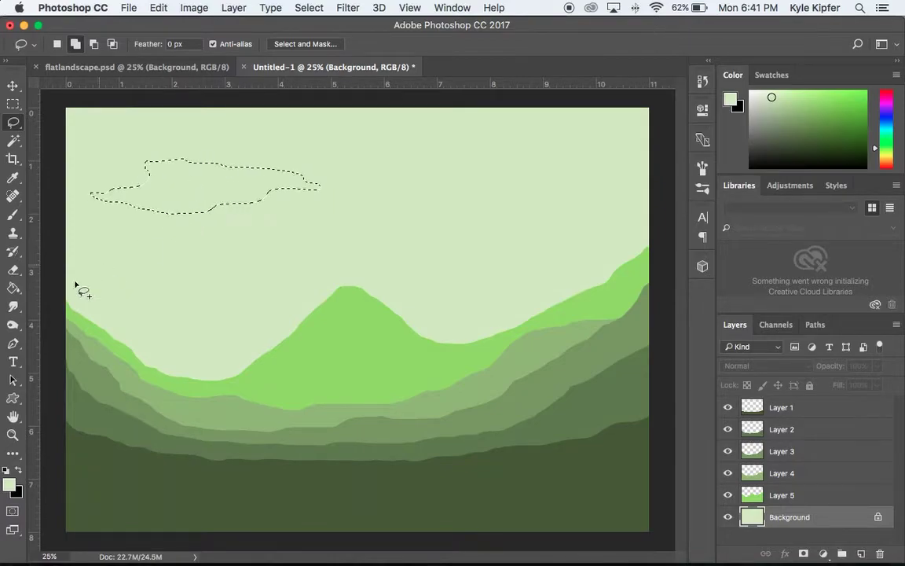
{"action": "left_click", "coordinate": [8, 482]}
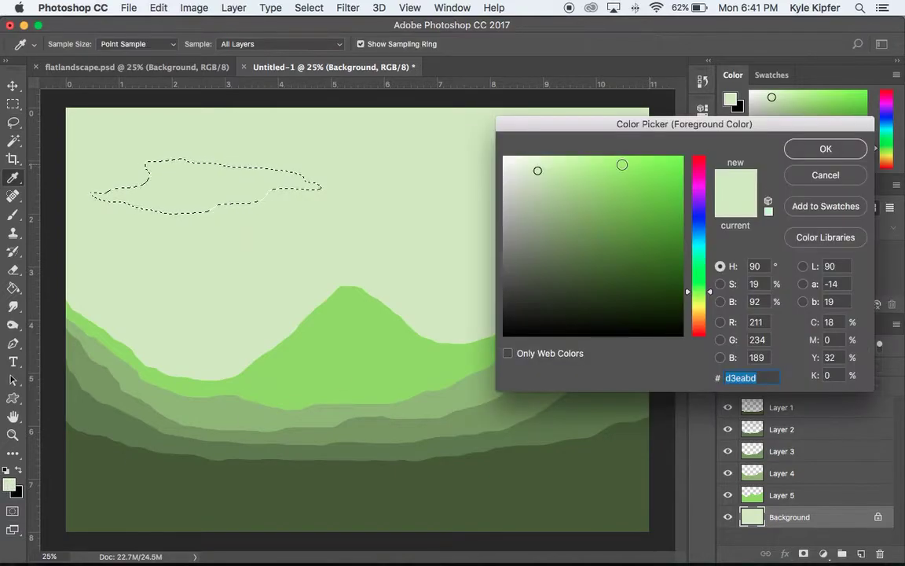
{"action": "left_click", "coordinate": [523, 172]}
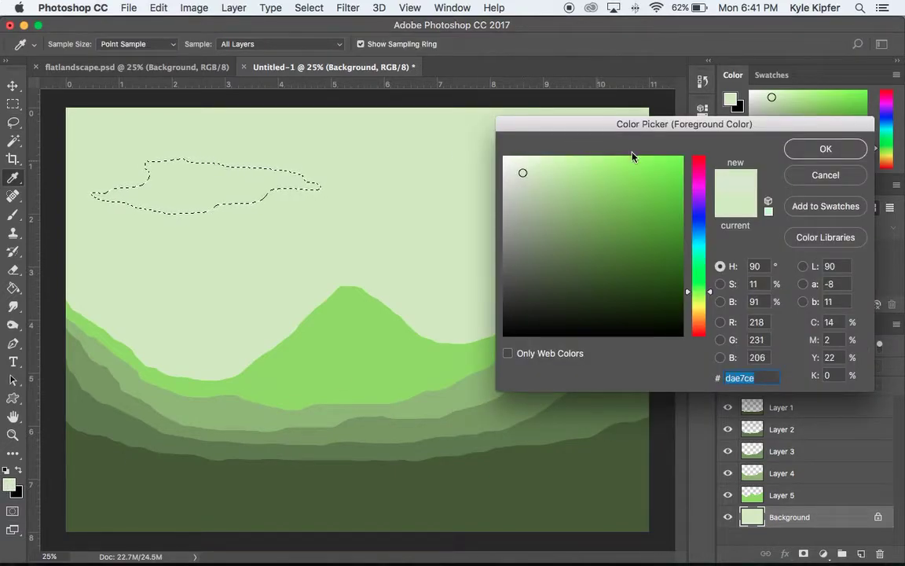
{"action": "left_click", "coordinate": [827, 150]}
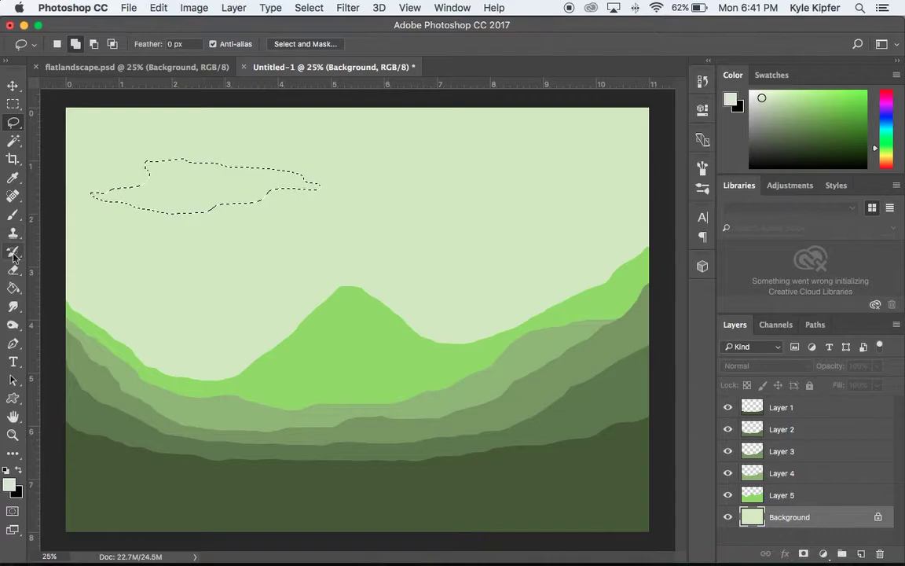
{"action": "left_click", "coordinate": [14, 288]}
{"action": "left_click", "coordinate": [198, 194]}
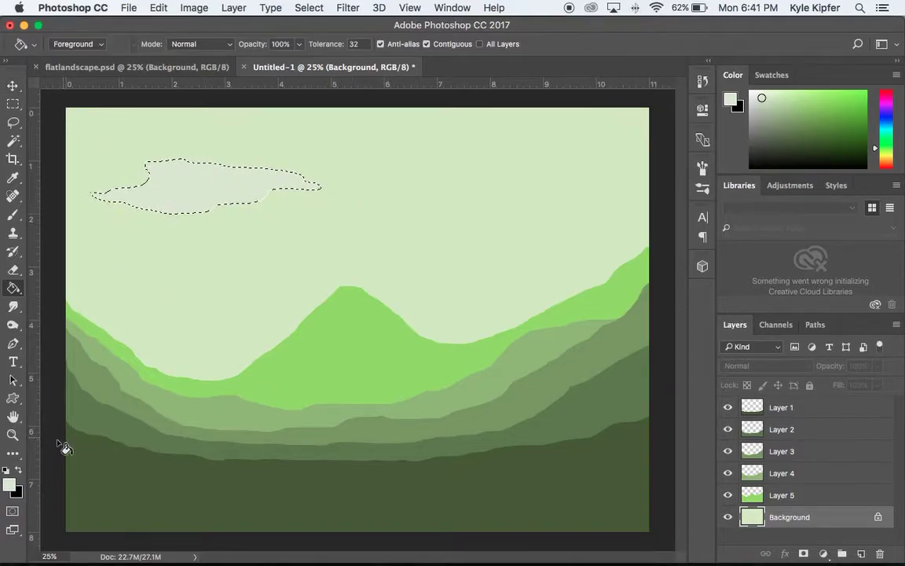
Deselect the first cloud and lasso a second cloud shape to its right.
{"action": "left_click", "coordinate": [13, 124]}
{"action": "key", "text": "super+d"}
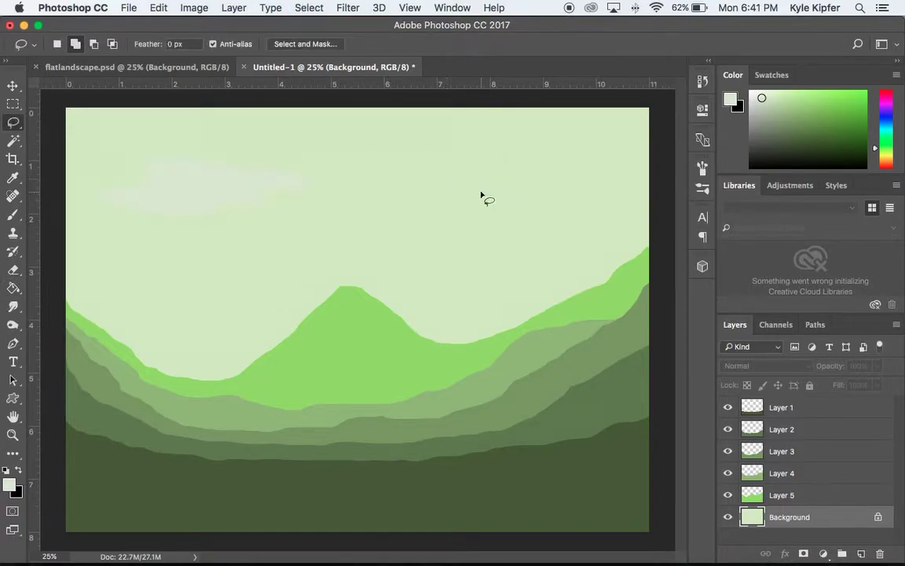
{"action": "mouse_move", "coordinate": [520, 213]}
{"action": "left_mouse_down"}
{"action": "mouse_move", "coordinate": [381, 230]}
{"action": "mouse_move", "coordinate": [507, 252]}
{"action": "mouse_move", "coordinate": [607, 236]}
{"action": "mouse_move", "coordinate": [618, 223]}
{"action": "mouse_move", "coordinate": [534, 209]}
{"action": "left_mouse_up"}
Set the foreground colour to the near-white green eef5e7.
{"action": "left_click", "coordinate": [9, 483]}
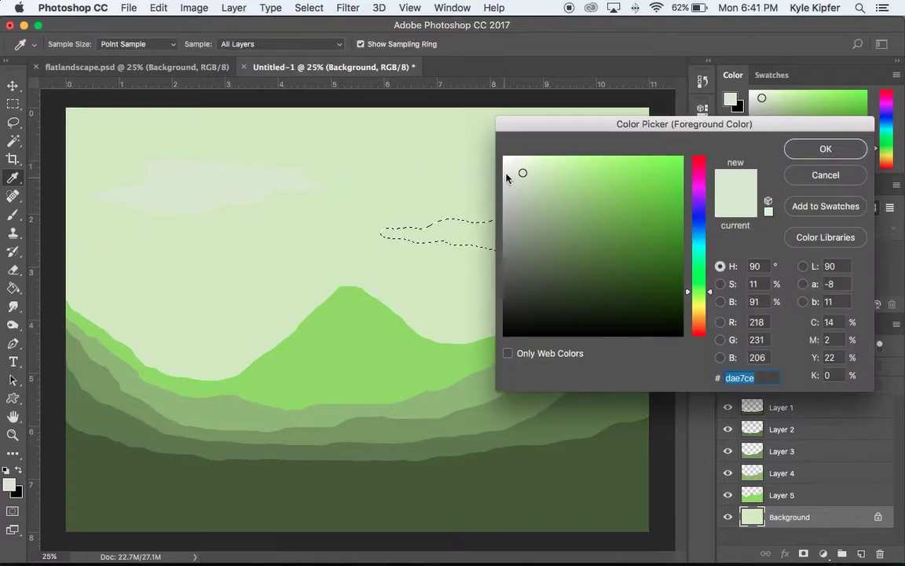
{"action": "left_click", "coordinate": [516, 167]}
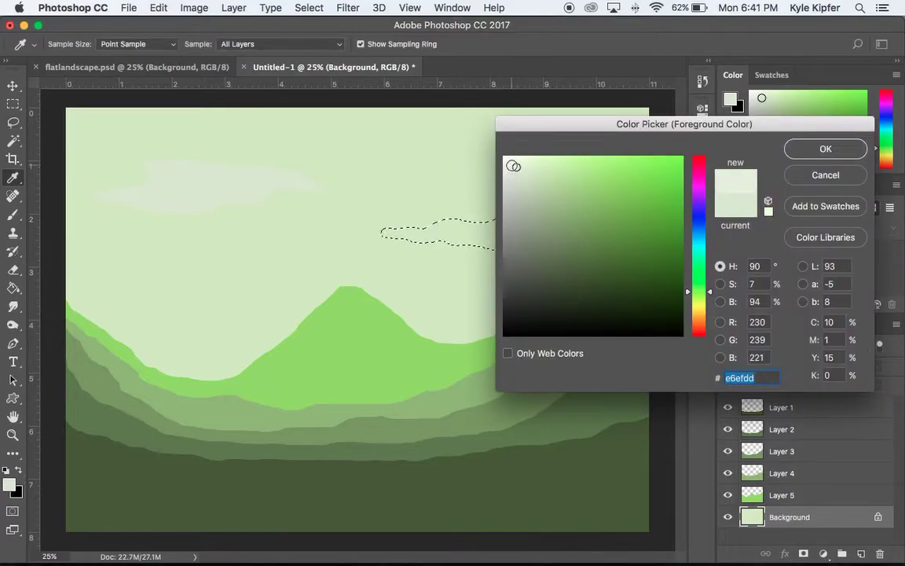
{"action": "left_click", "coordinate": [514, 163]}
{"action": "left_click", "coordinate": [790, 151]}
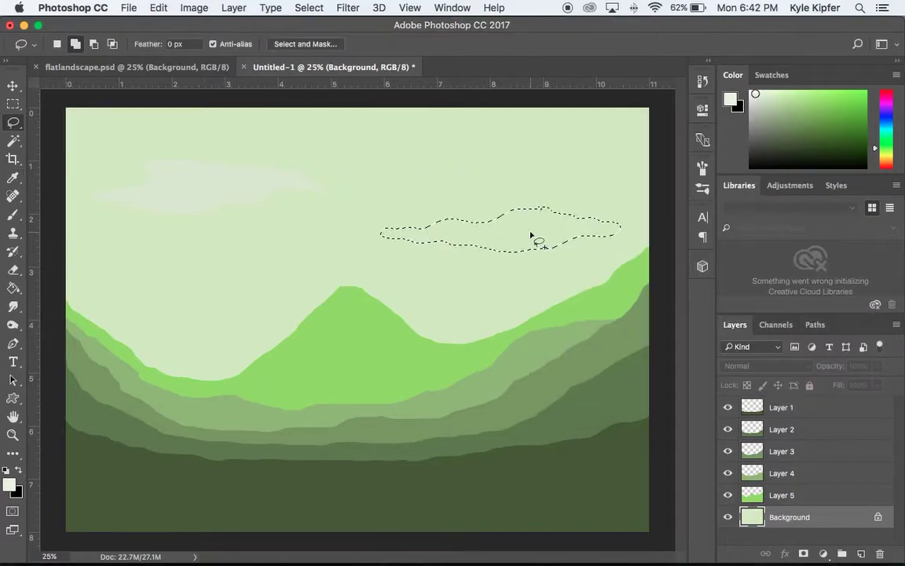
With the Paint Bucket, deselect the cloud and undo an accidental fill of the sky.
{"action": "key", "text": "g"}
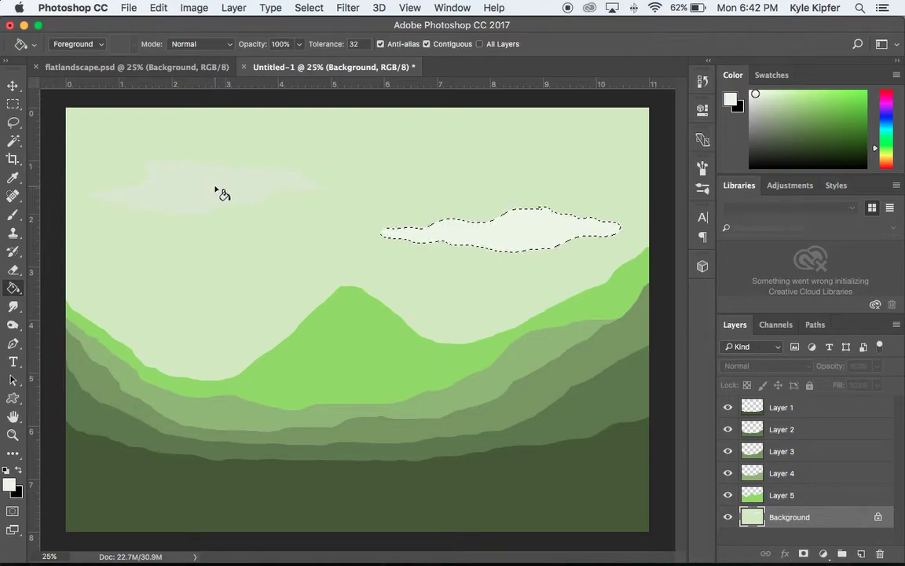
{"action": "key", "text": "super+d"}
{"action": "left_click", "coordinate": [216, 191]}
{"action": "key", "text": "super+z"}
Magic Wand the faint left cloud at tolerance 2 and refill it with the off-white green.
{"action": "left_click", "coordinate": [13, 141]}
{"action": "left_click", "coordinate": [185, 188]}
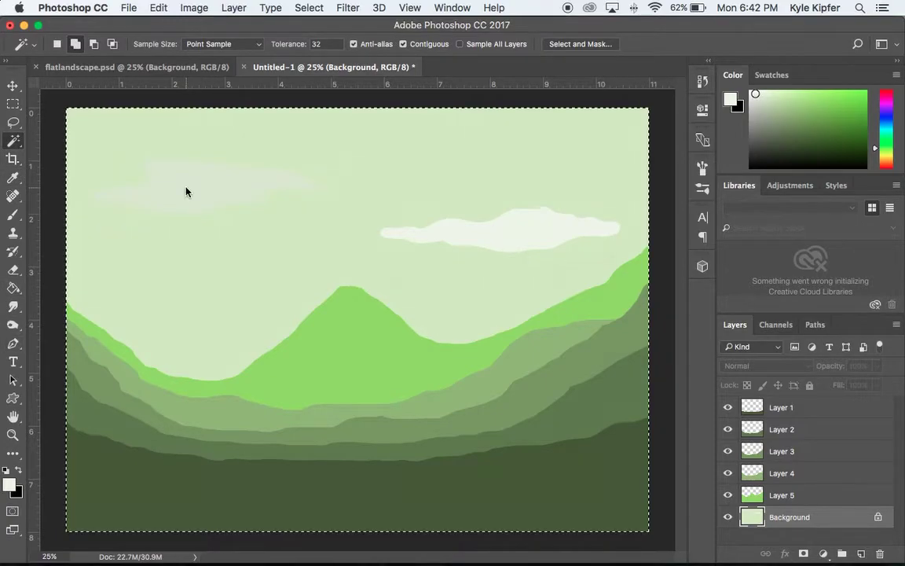
{"action": "key", "text": "super+d"}
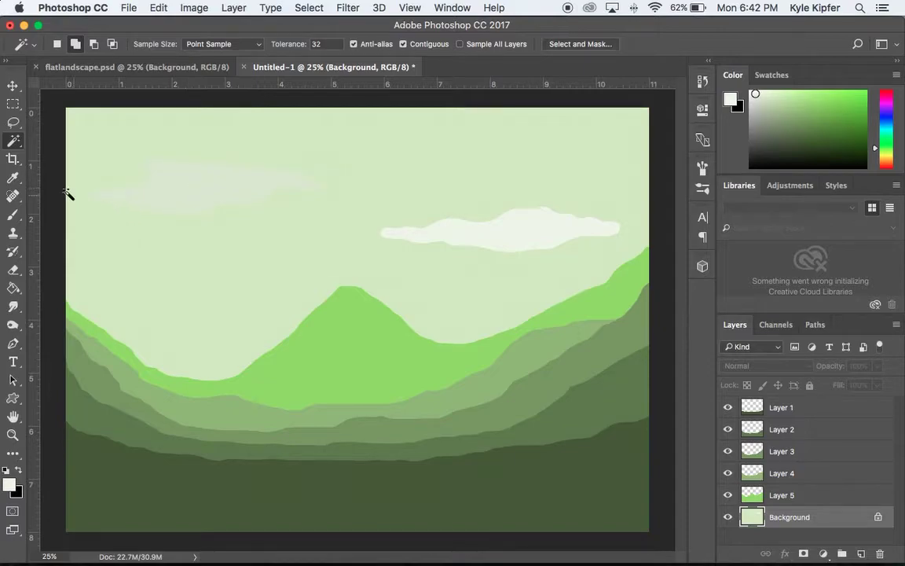
{"action": "left_click", "coordinate": [329, 45]}
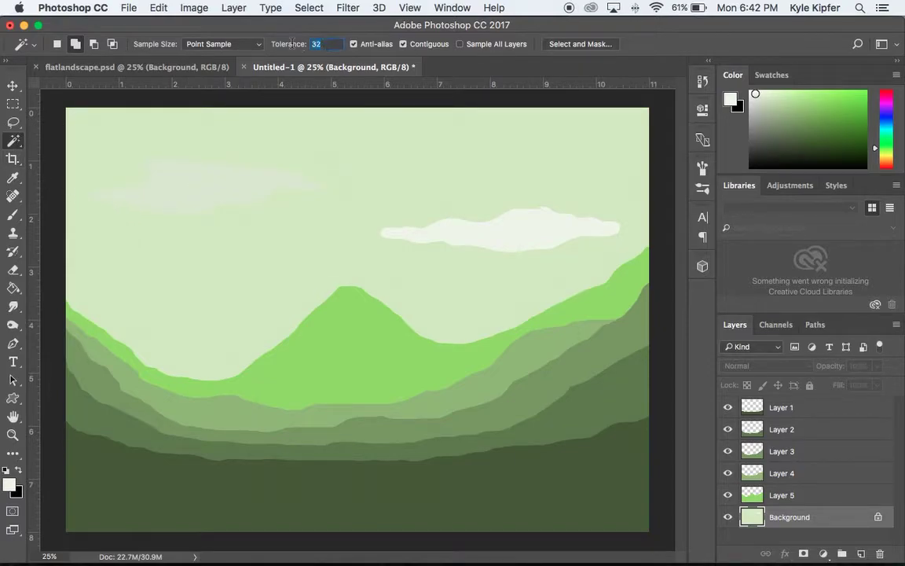
{"action": "type", "text": "2"}
{"action": "left_click", "coordinate": [214, 186]}
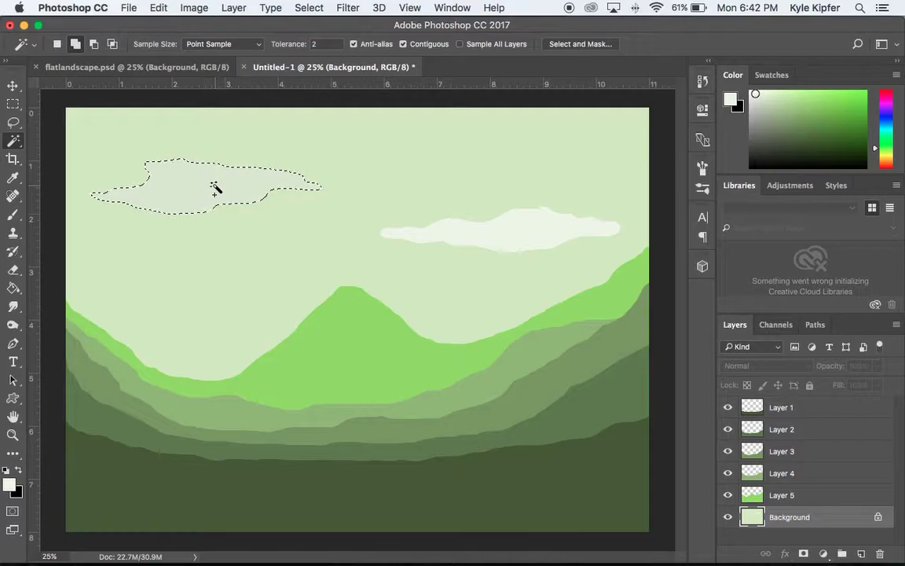
{"action": "left_click", "coordinate": [13, 289]}
{"action": "left_click", "coordinate": [191, 186]}
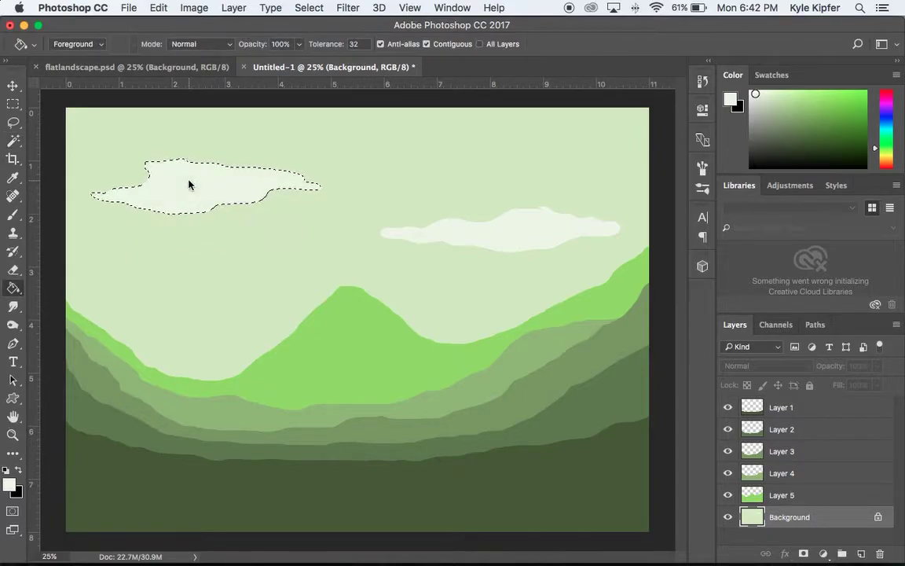
{"action": "key", "text": "super+d"}
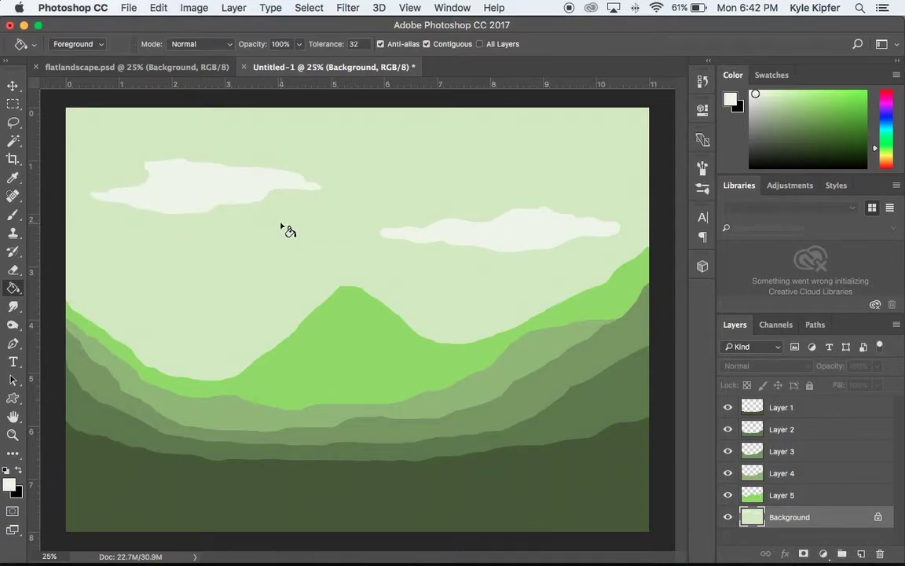
Lasso a streak on the mountain's left slope and fill it on Layer 5.
{"action": "left_click", "coordinate": [13, 120]}
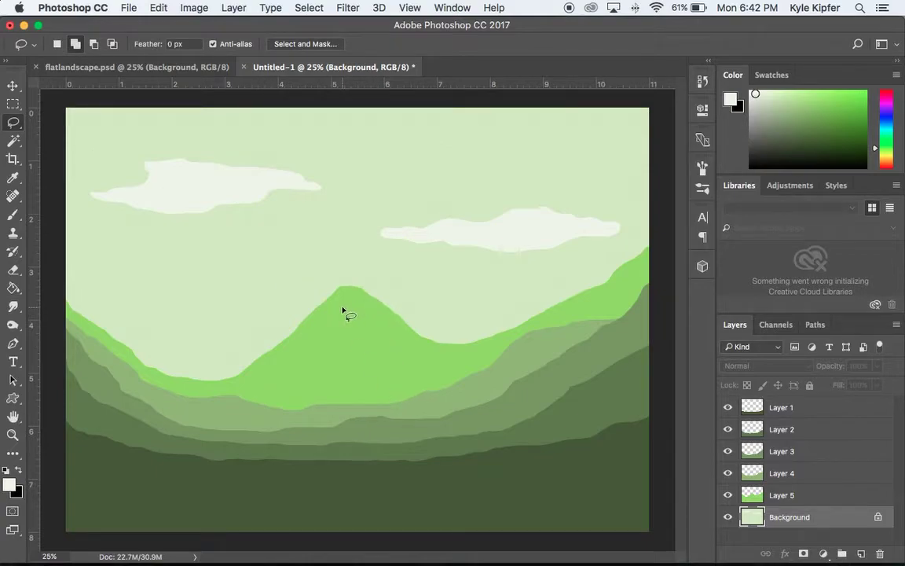
{"action": "mouse_move", "coordinate": [344, 308]}
{"action": "left_mouse_down"}
{"action": "mouse_move", "coordinate": [282, 356]}
{"action": "mouse_move", "coordinate": [323, 339]}
{"action": "mouse_move", "coordinate": [343, 299]}
{"action": "left_mouse_up"}
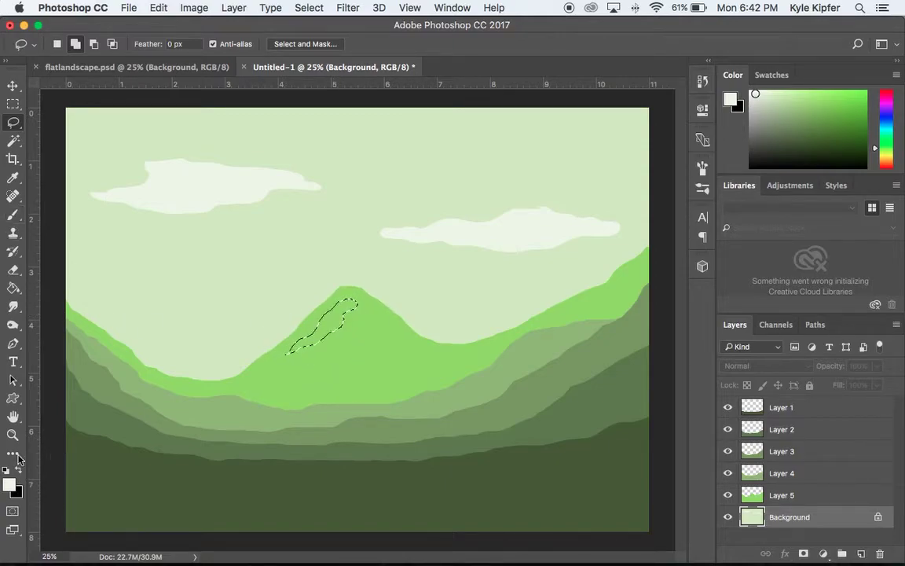
{"action": "left_click", "coordinate": [12, 287]}
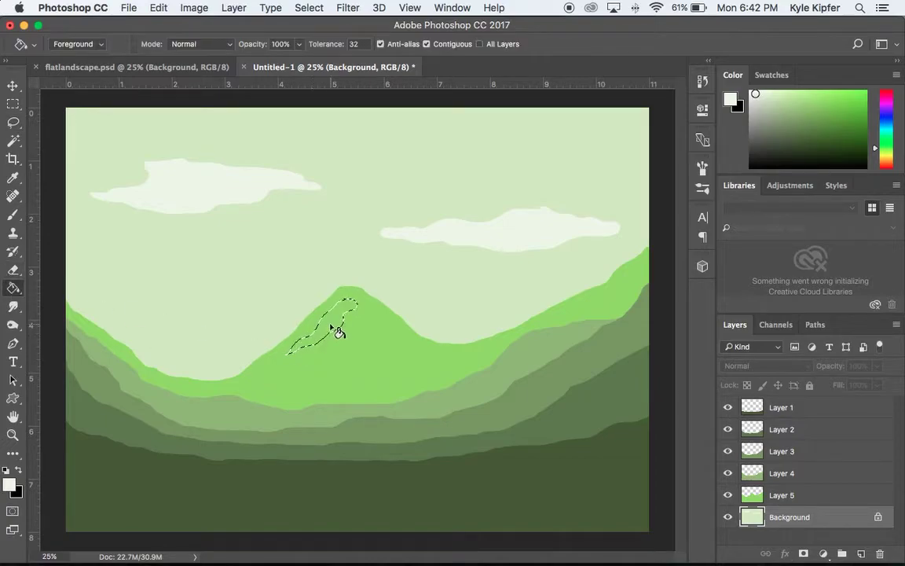
{"action": "left_click", "coordinate": [820, 496]}
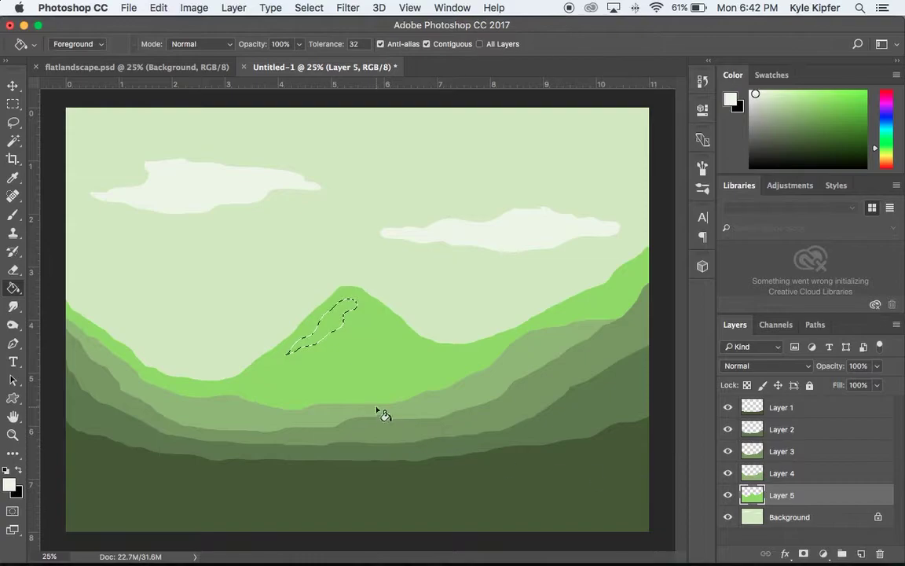
{"action": "left_click", "coordinate": [335, 316]}
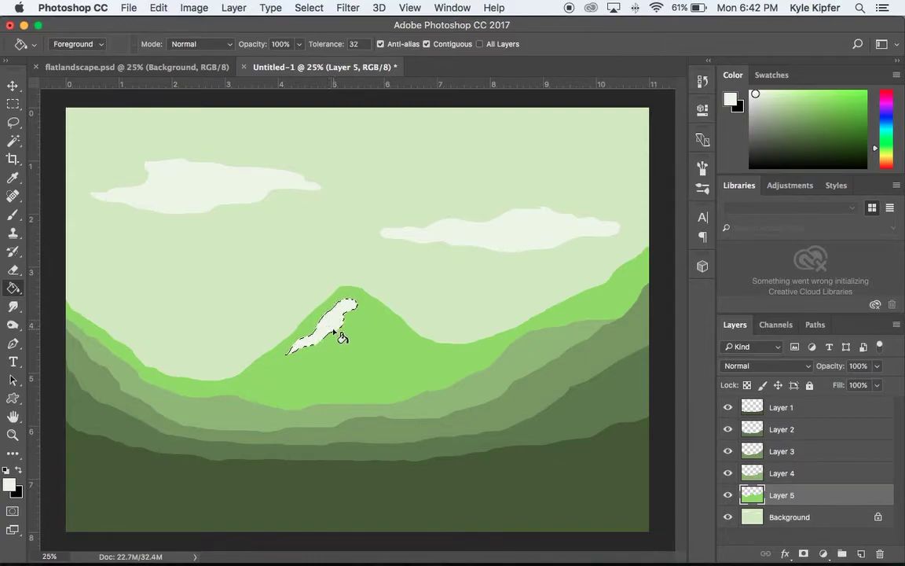
{"action": "key", "text": "super+d"}
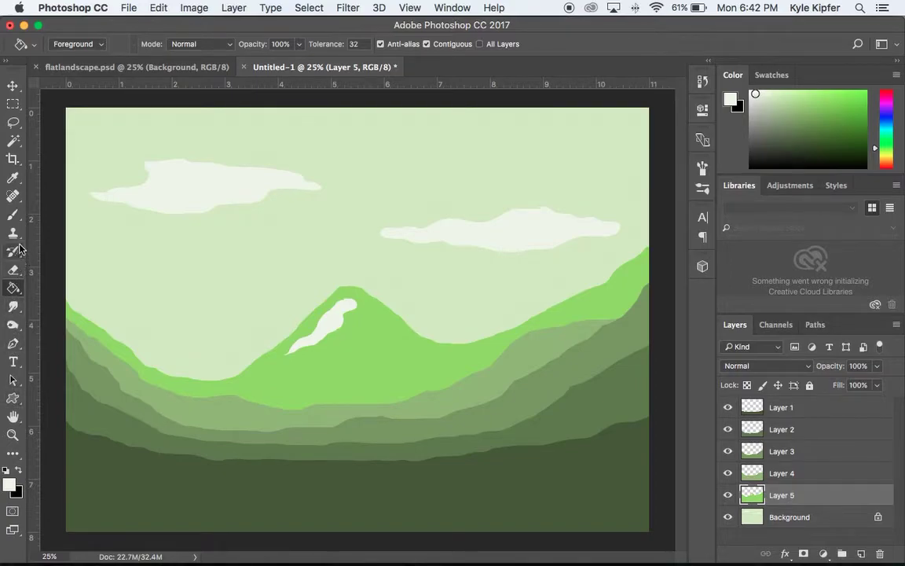
Sample a muted green from the hills and fill the mountain streak with it.
{"action": "left_click", "coordinate": [13, 177]}
{"action": "left_click", "coordinate": [476, 385]}
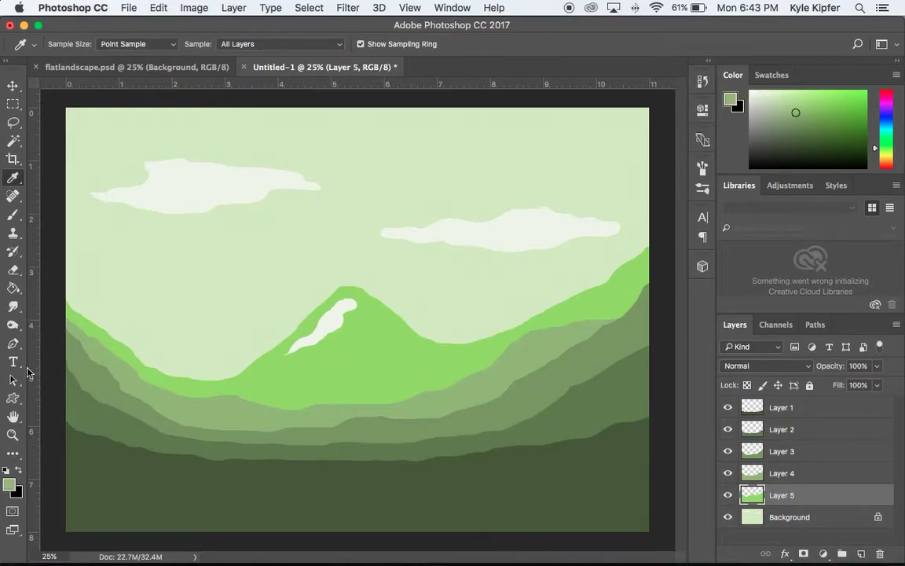
{"action": "left_click", "coordinate": [13, 289]}
{"action": "left_click", "coordinate": [337, 318]}
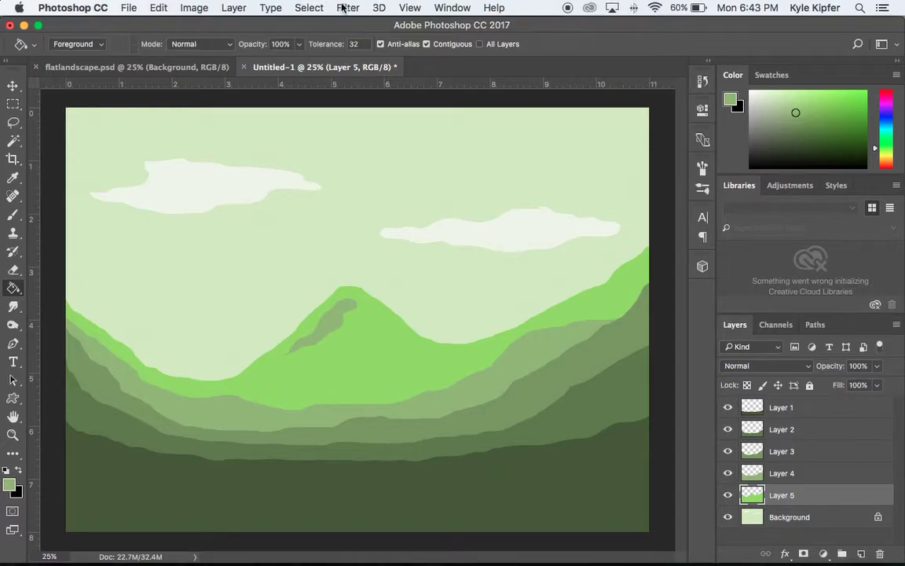
Cycle through the rectangle and ellipse tools, ending on the Custom Shape tool.
{"action": "left_click", "coordinate": [14, 400]}
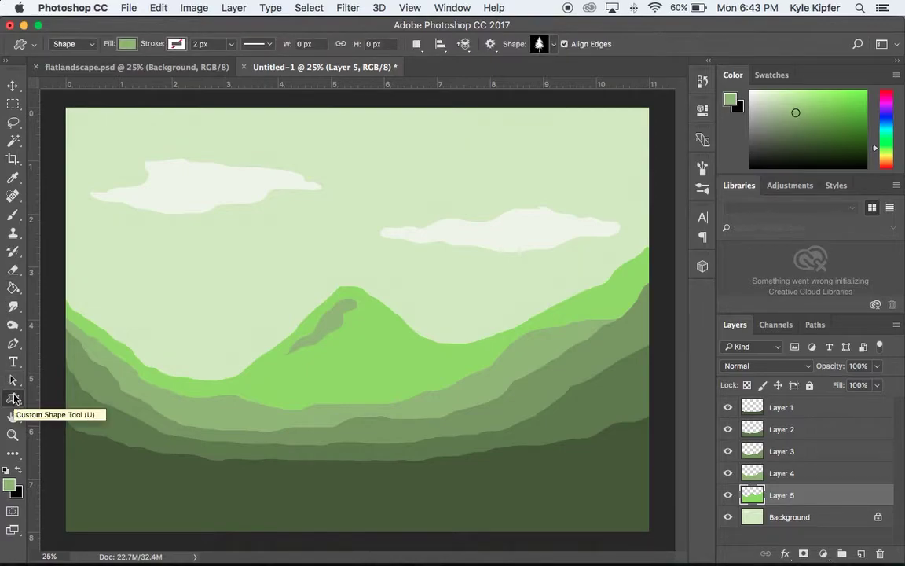
{"action": "left_click", "coordinate": [13, 401]}
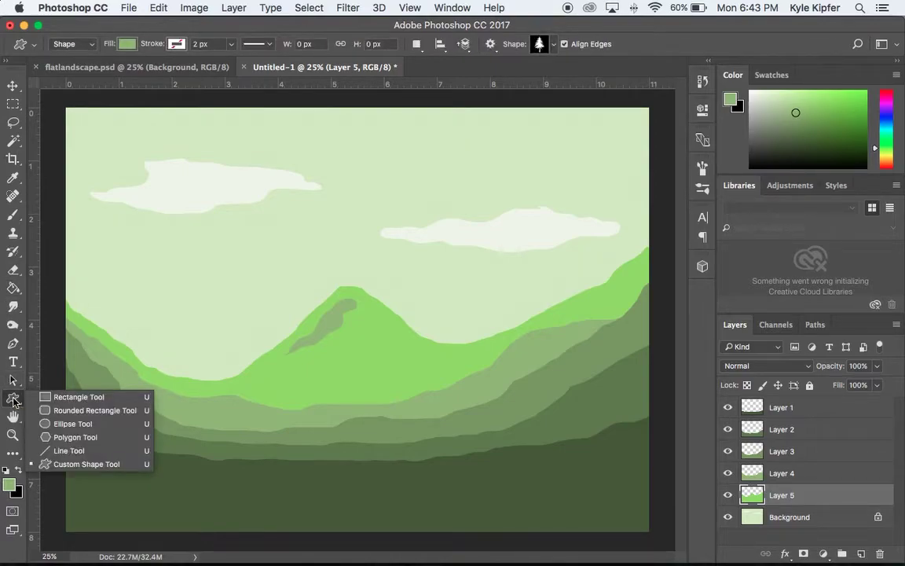
{"action": "left_click", "coordinate": [58, 399]}
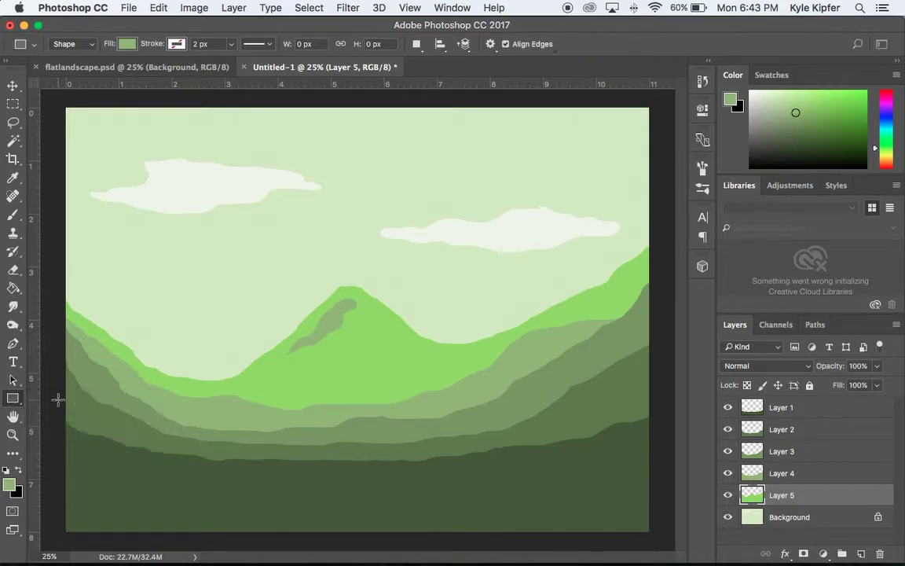
{"action": "left_click", "coordinate": [14, 399]}
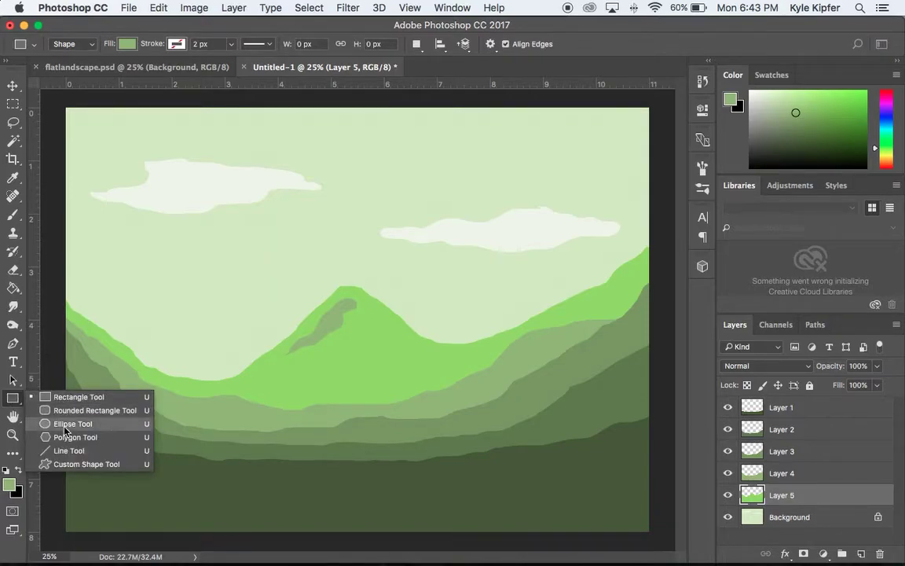
{"action": "left_click", "coordinate": [71, 424]}
{"action": "left_click", "coordinate": [14, 400]}
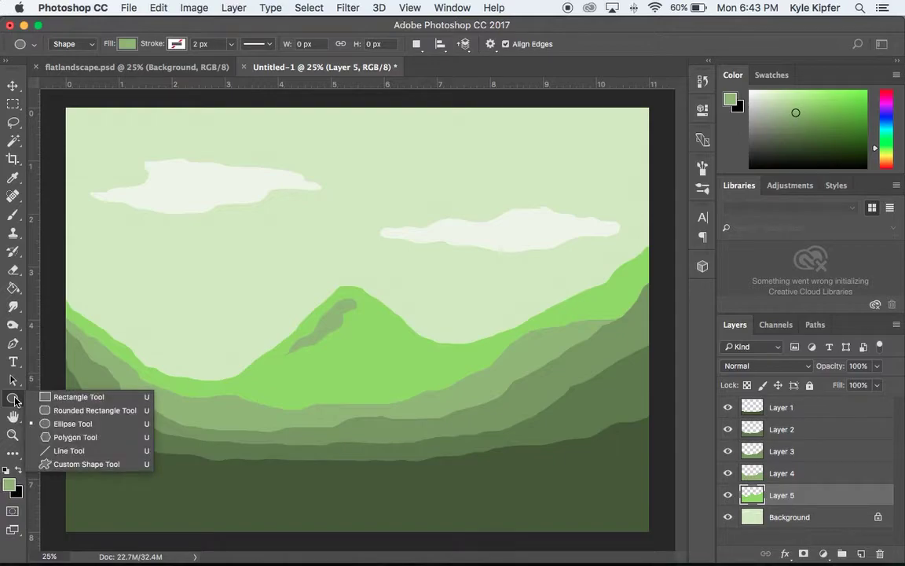
{"action": "left_click", "coordinate": [73, 464]}
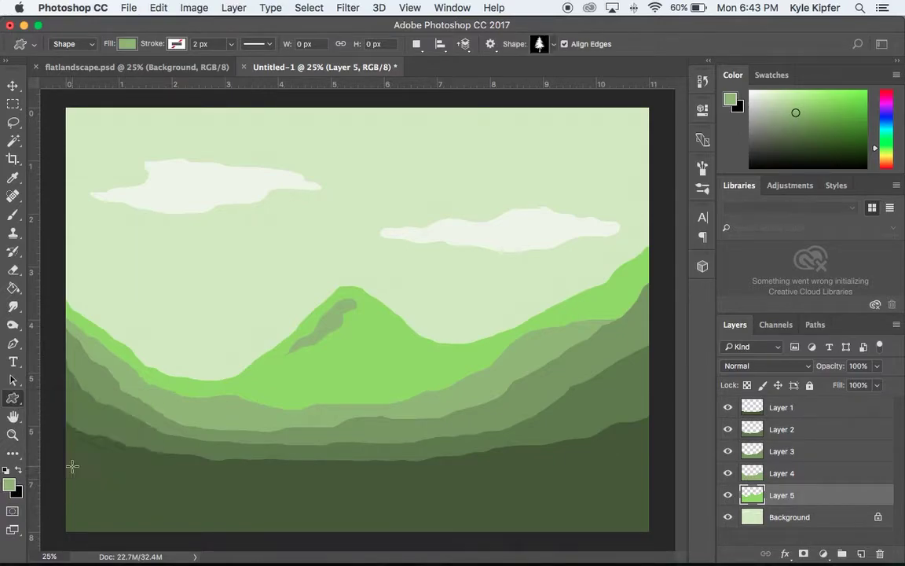
Replace the preset shapes with the Nature set and choose the pine tree shape.
{"action": "left_click", "coordinate": [554, 45]}
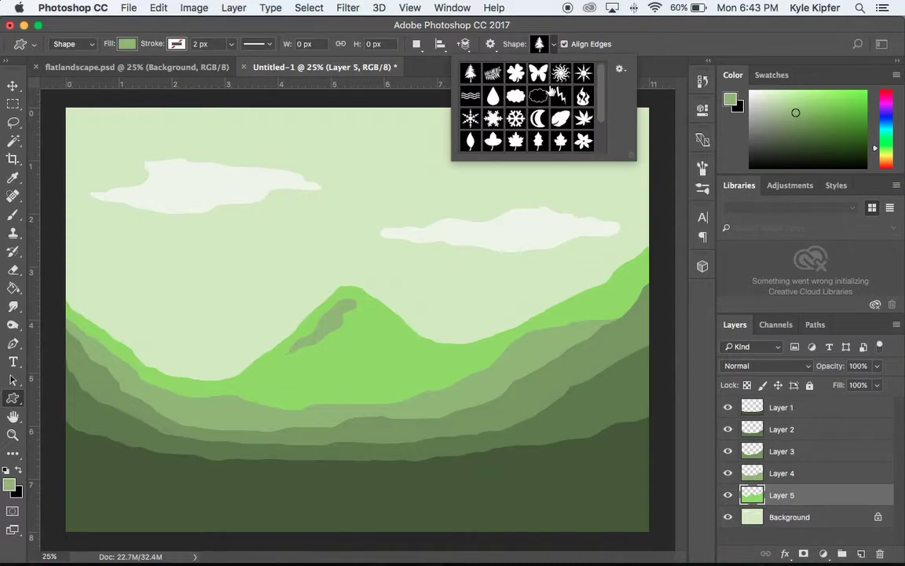
{"action": "left_click", "coordinate": [621, 70]}
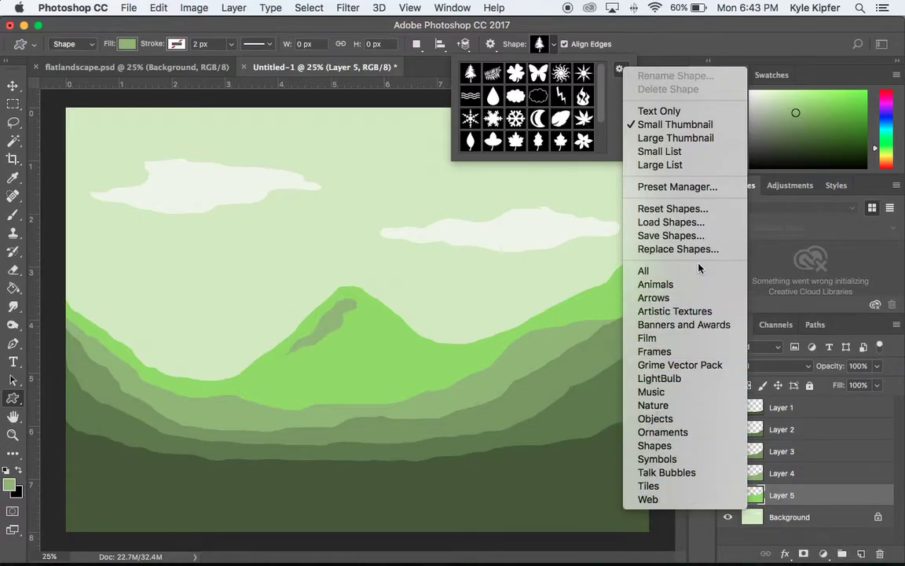
{"action": "left_click", "coordinate": [694, 406]}
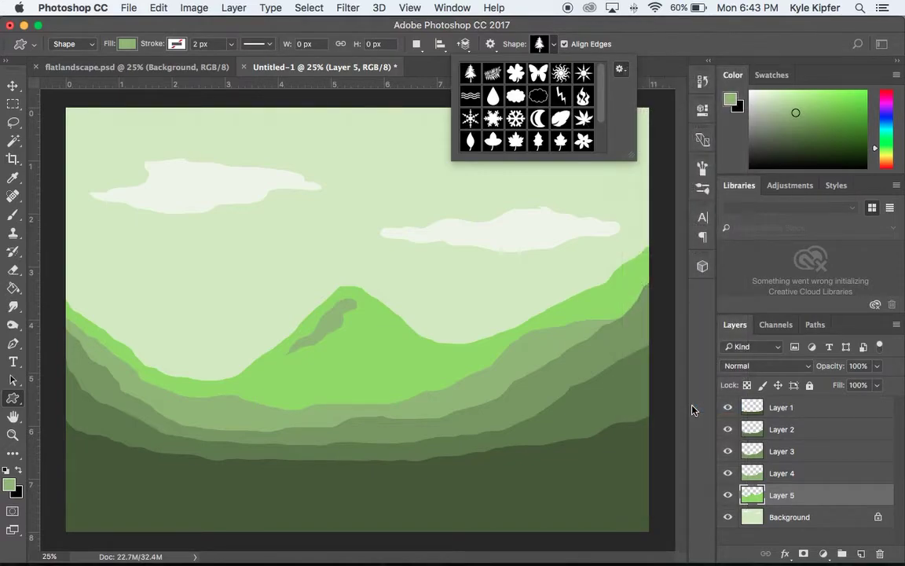
{"action": "left_click", "coordinate": [563, 214]}
{"action": "left_click", "coordinate": [515, 95]}
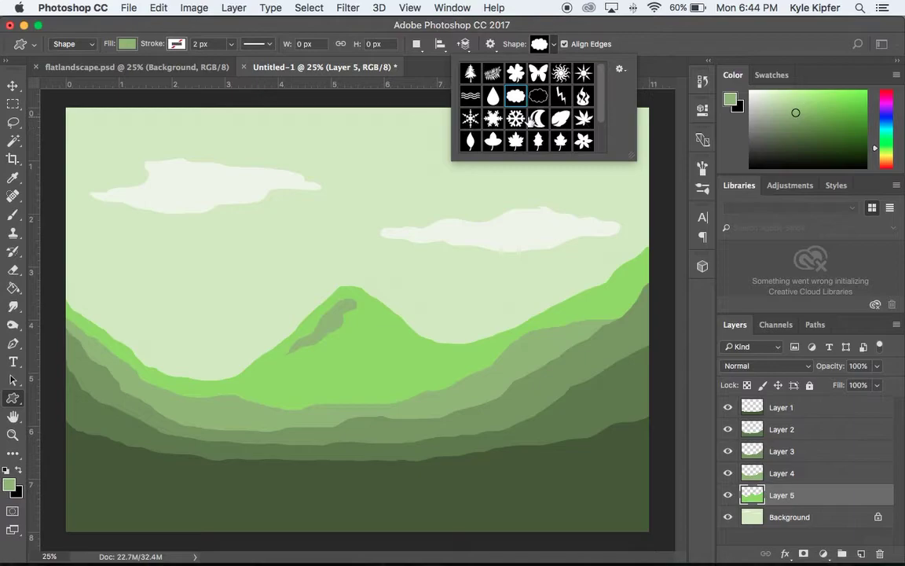
{"action": "left_click", "coordinate": [470, 73]}
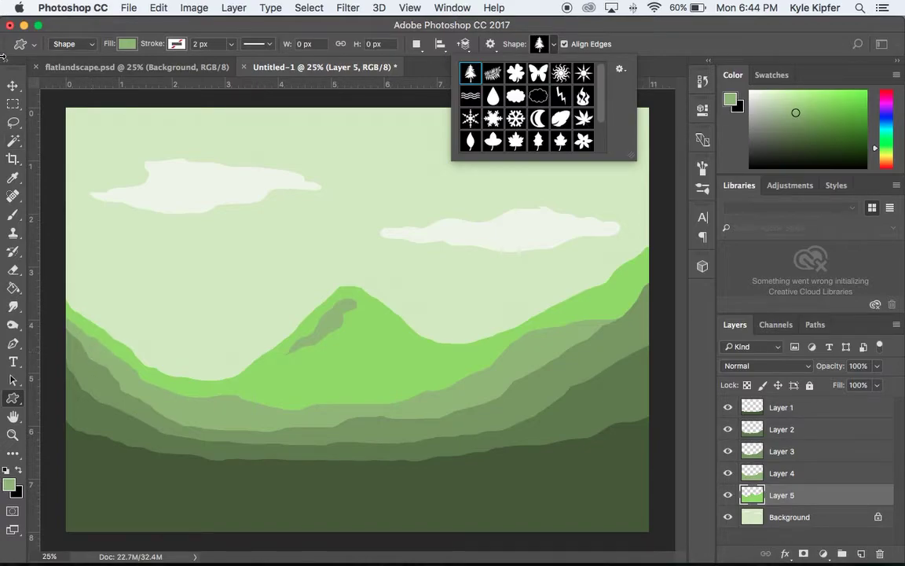
{"action": "left_click", "coordinate": [13, 85]}
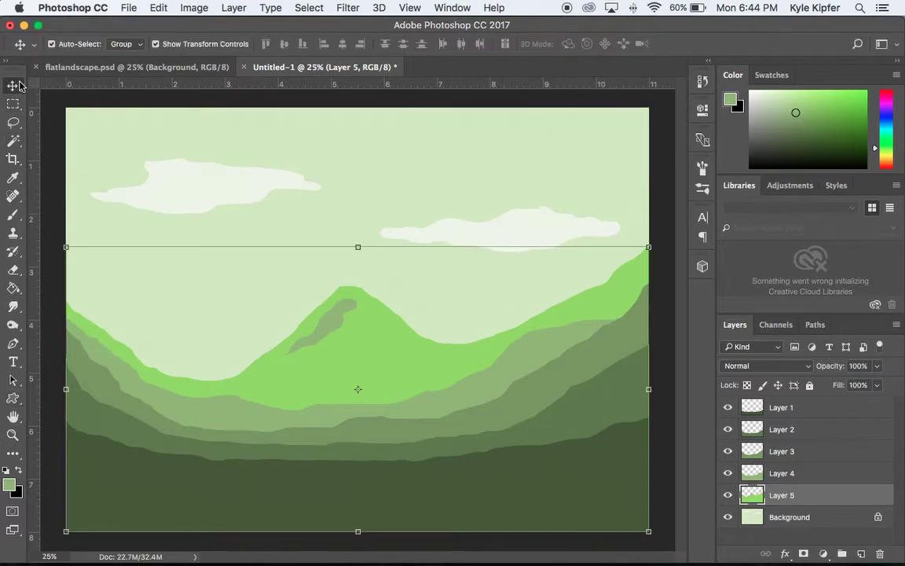
Set the tree shape fill to dark green, draw a test pine on the left hills, then delete it.
{"action": "left_click", "coordinate": [13, 398]}
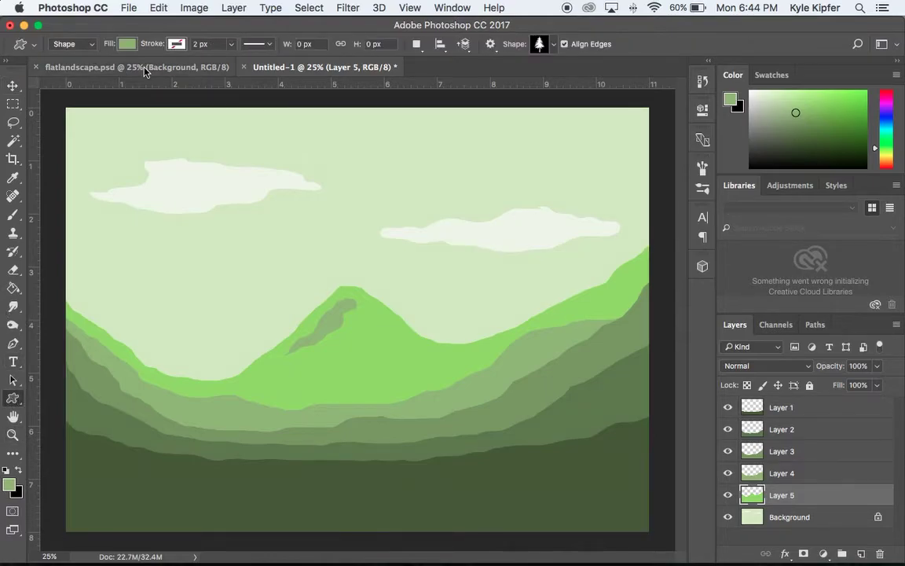
{"action": "left_click", "coordinate": [127, 44]}
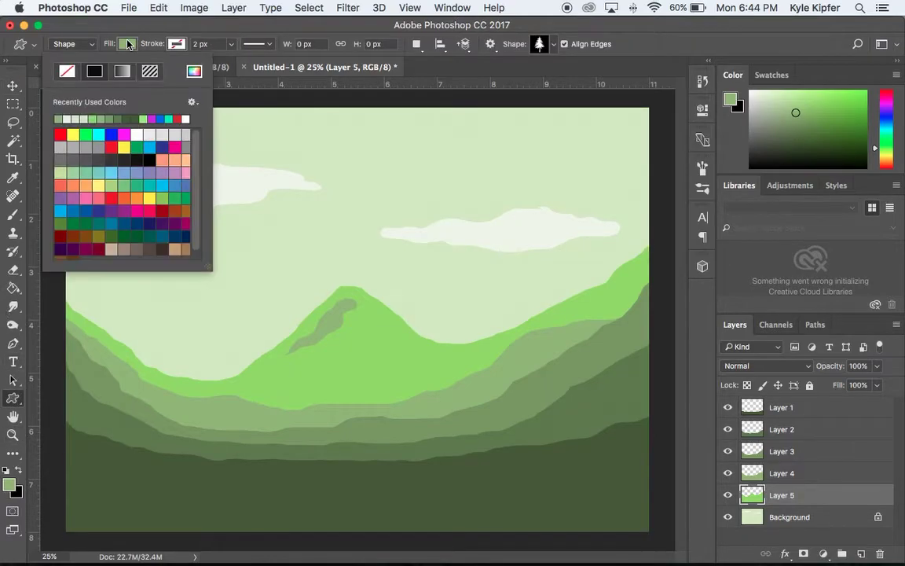
{"action": "left_click", "coordinate": [122, 118]}
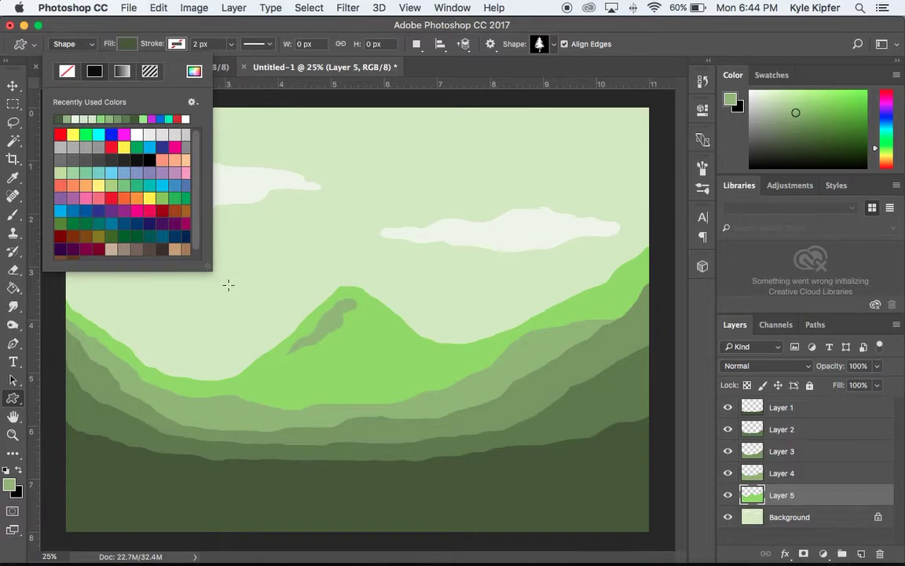
{"action": "left_click_drag", "start_coordinate": [106, 350], "coordinate": [154, 461]}
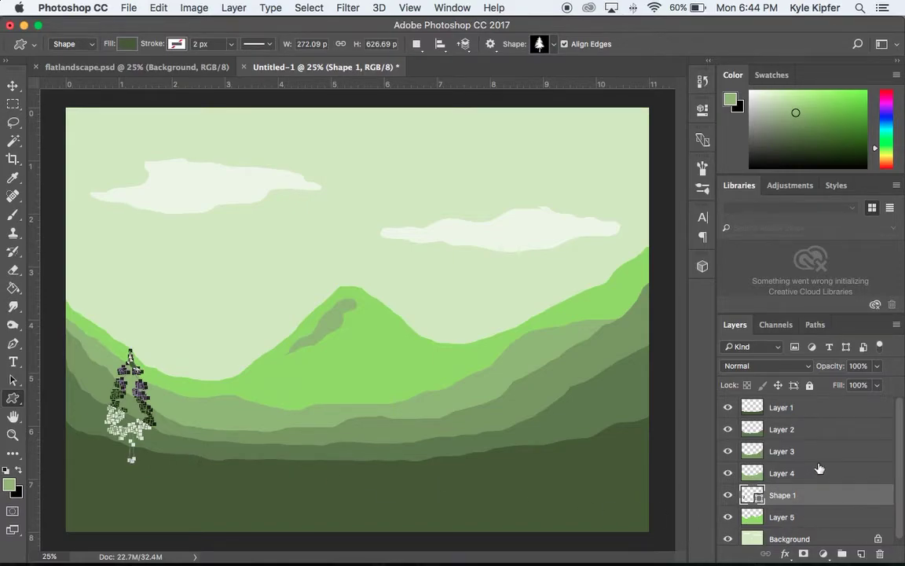
{"action": "key", "text": "Delete"}
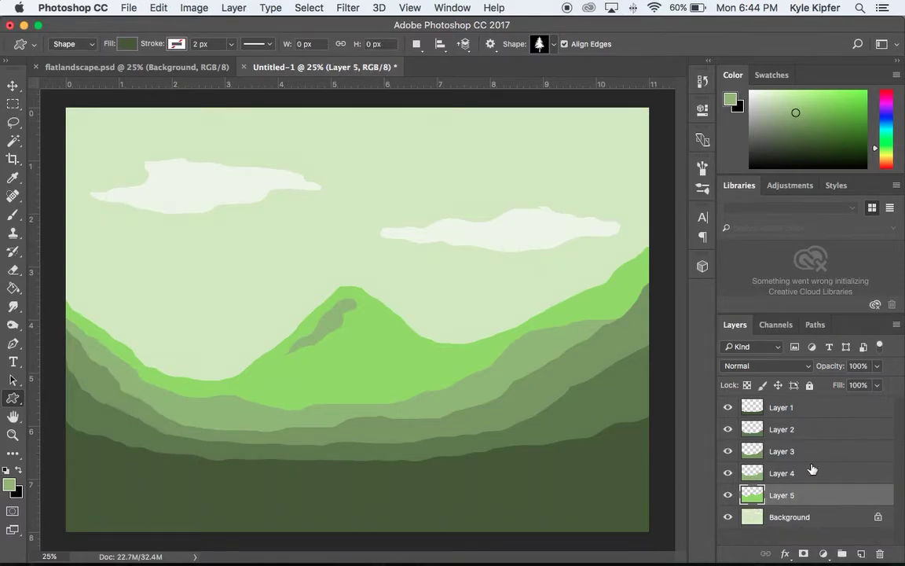
Above Layer 1, draw a dark green pine on the left hills and a taller one on the right.
{"action": "left_click", "coordinate": [821, 412]}
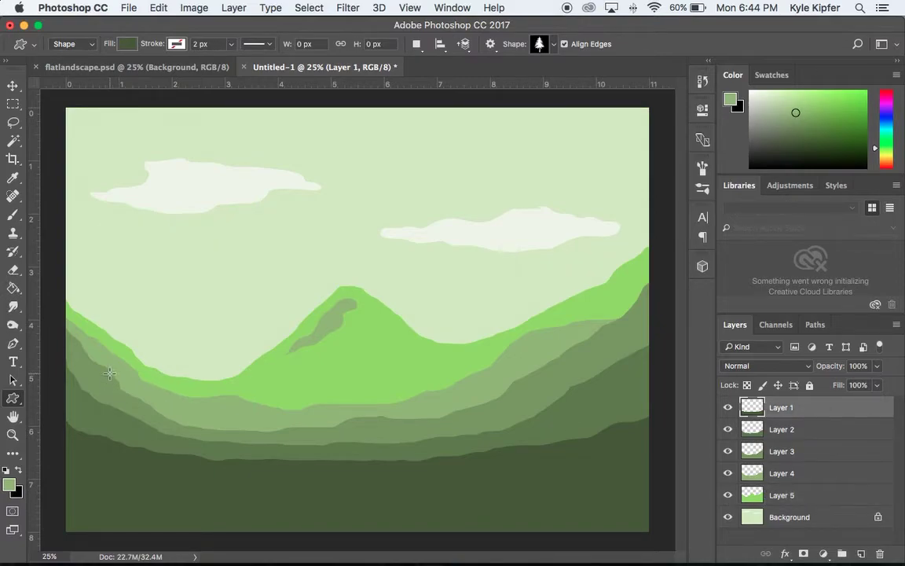
{"action": "left_click_drag", "start_coordinate": [108, 368], "coordinate": [155, 464]}
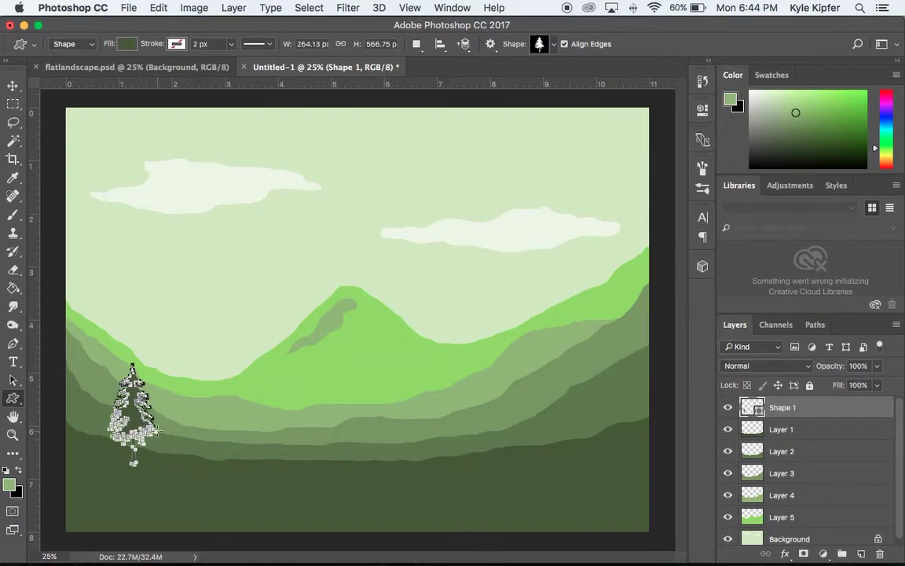
{"action": "left_click", "coordinate": [14, 88]}
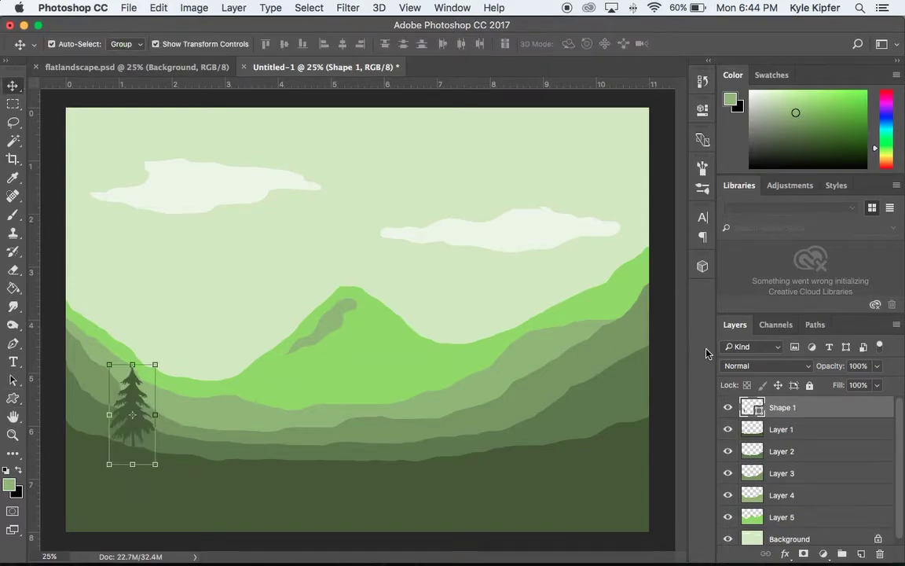
{"action": "left_click", "coordinate": [660, 363]}
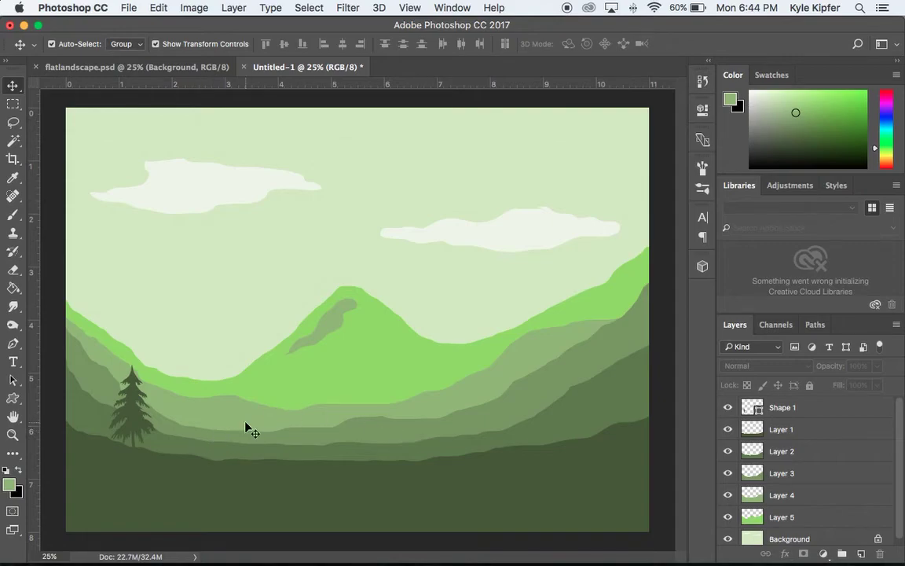
{"action": "left_click", "coordinate": [16, 398]}
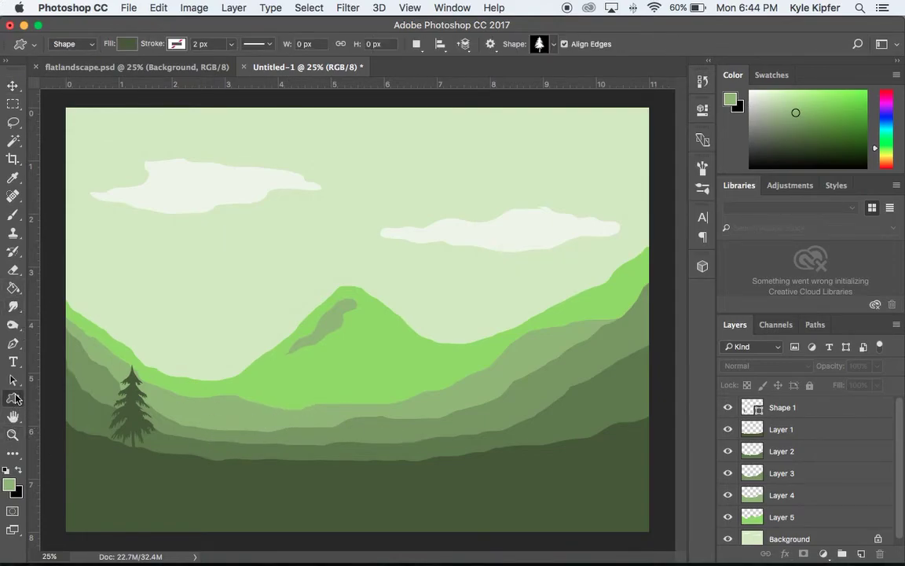
{"action": "left_click_drag", "start_coordinate": [549, 317], "coordinate": [621, 456]}
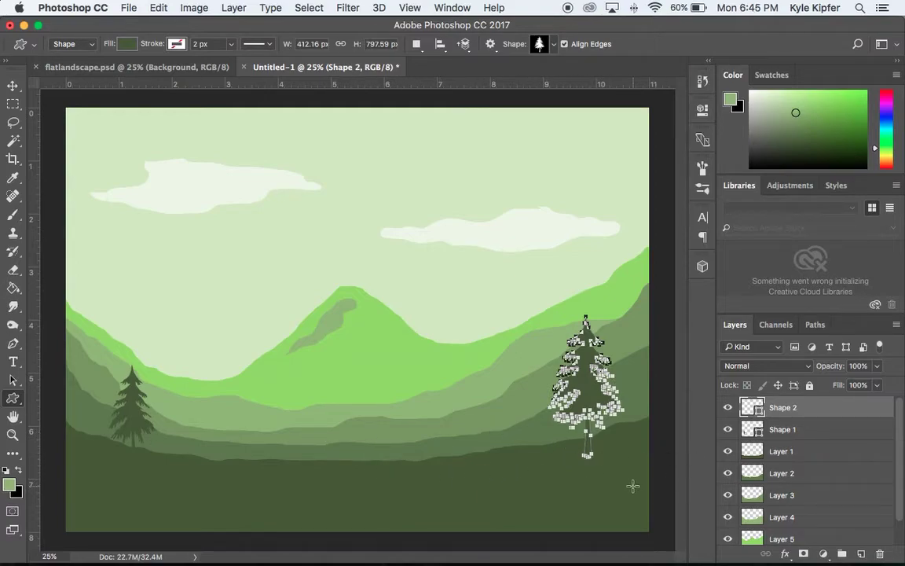
{"action": "left_click", "coordinate": [810, 474]}
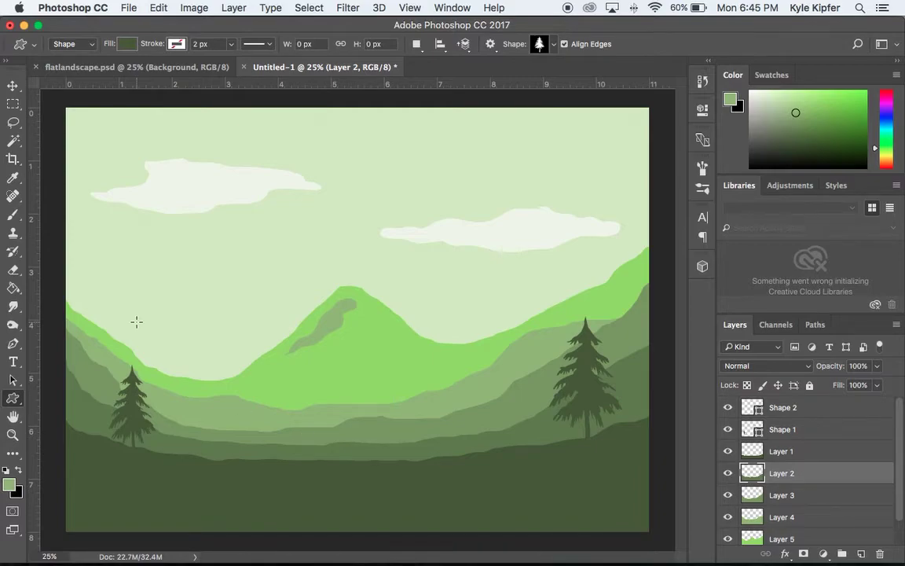
Draw two smaller medium-green pine trees, one right of centre and one on the left hills.
{"action": "left_click", "coordinate": [133, 46]}
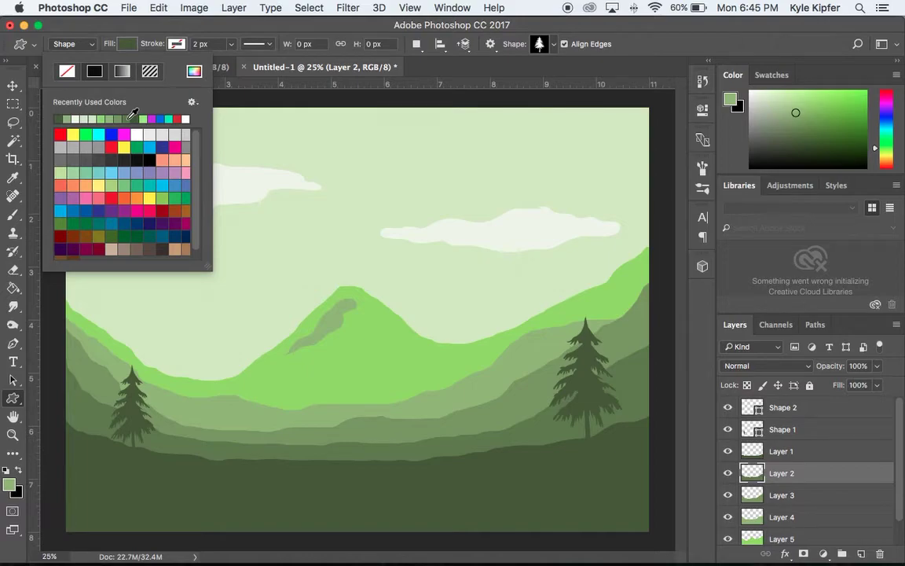
{"action": "left_click", "coordinate": [129, 119]}
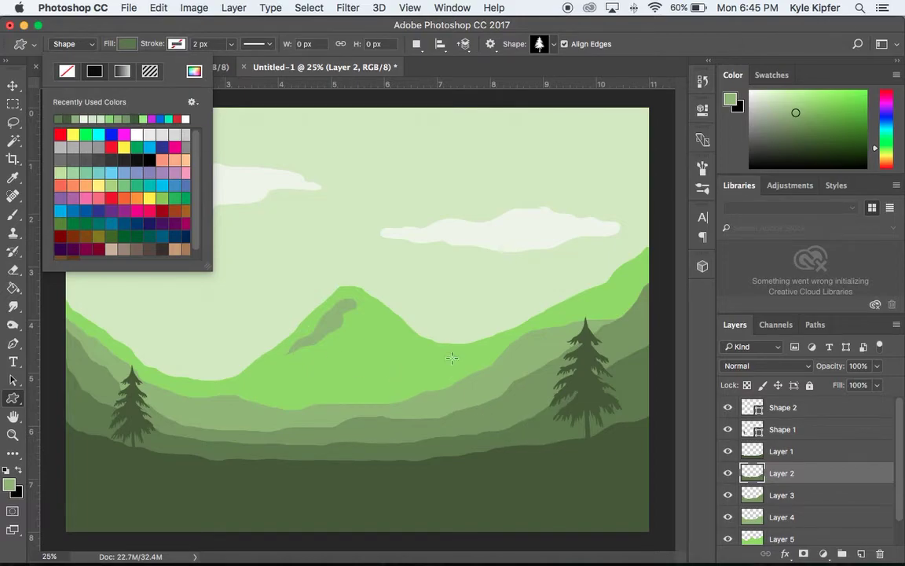
{"action": "left_click_drag", "start_coordinate": [477, 361], "coordinate": [526, 435]}
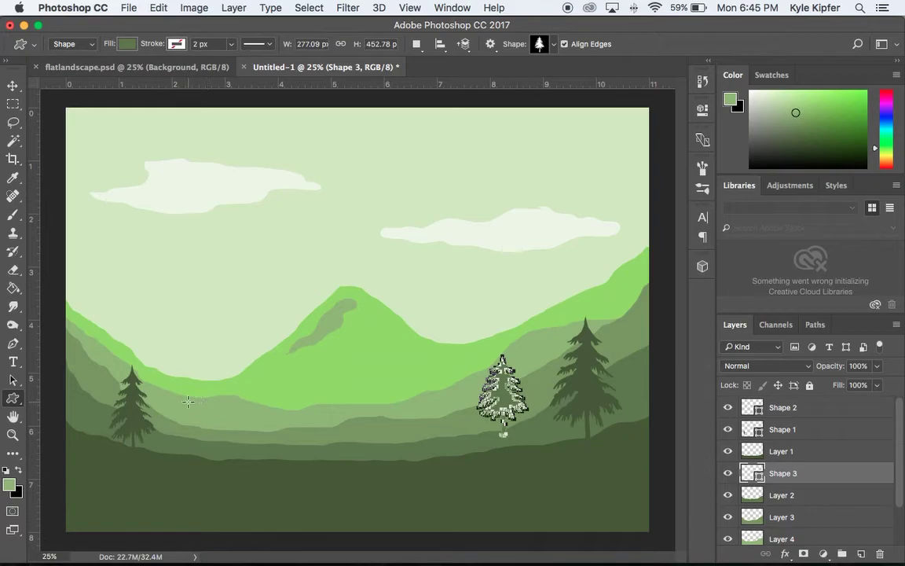
{"action": "left_click_drag", "start_coordinate": [185, 400], "coordinate": [210, 447]}
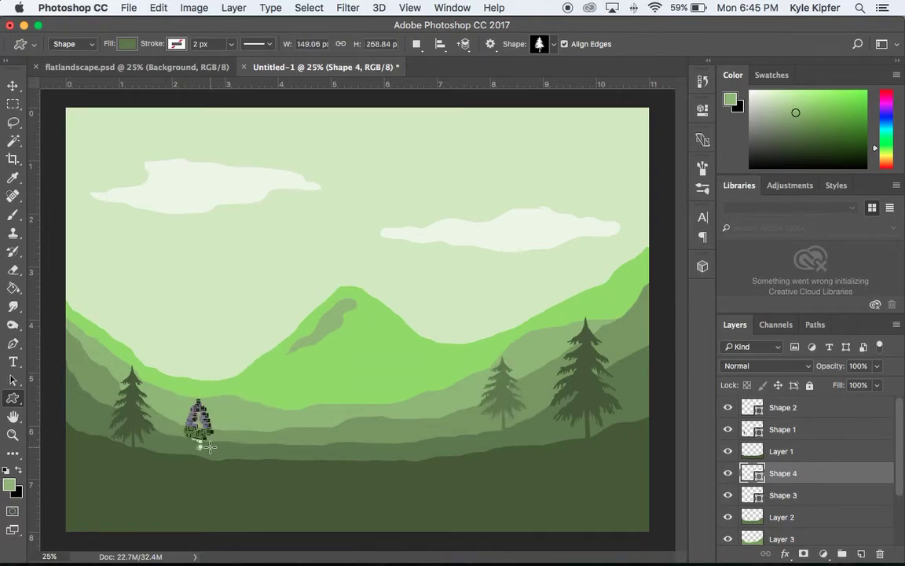
{"action": "left_click", "coordinate": [12, 85]}
{"action": "left_click", "coordinate": [57, 283]}
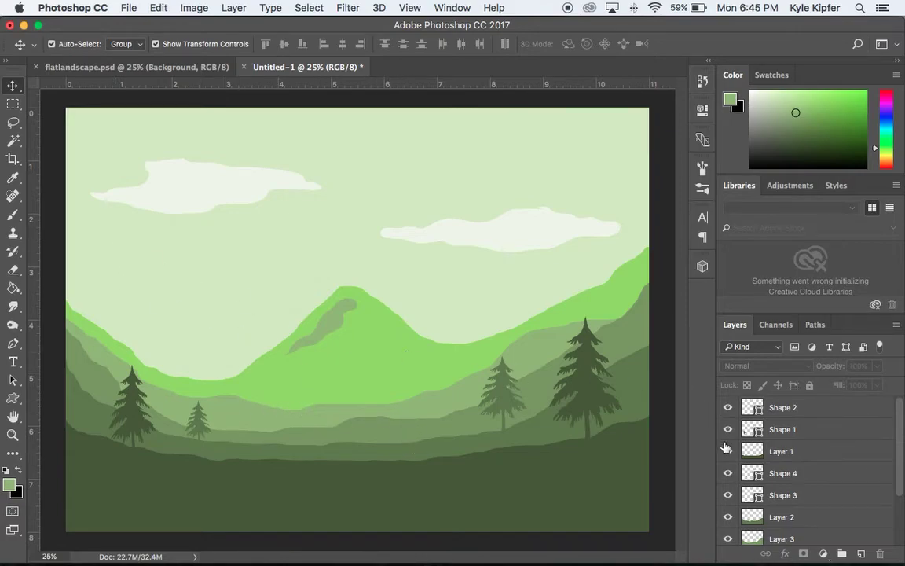
{"action": "scroll", "coordinate": [808, 479], "scroll_direction": "down", "scroll_amount": 2}
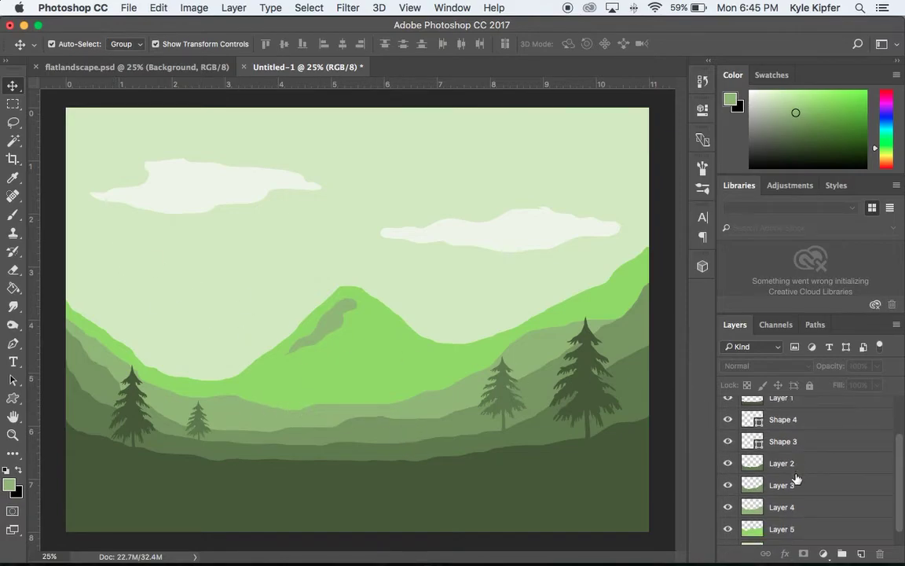
Above Layer 3, draw tiny pale green pines on the far left, middle and right hills.
{"action": "left_click", "coordinate": [800, 469]}
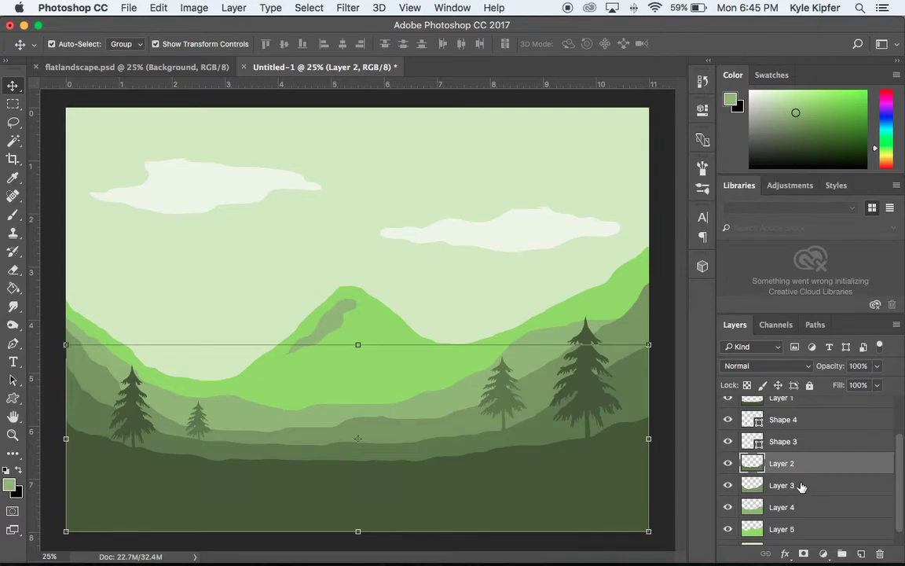
{"action": "left_click", "coordinate": [802, 486]}
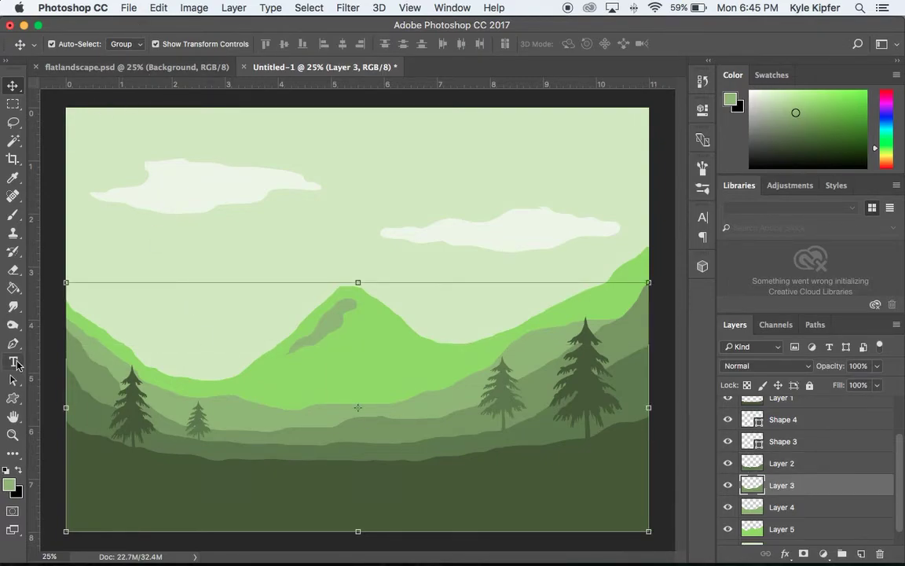
{"action": "left_click", "coordinate": [13, 398]}
{"action": "left_click", "coordinate": [124, 43]}
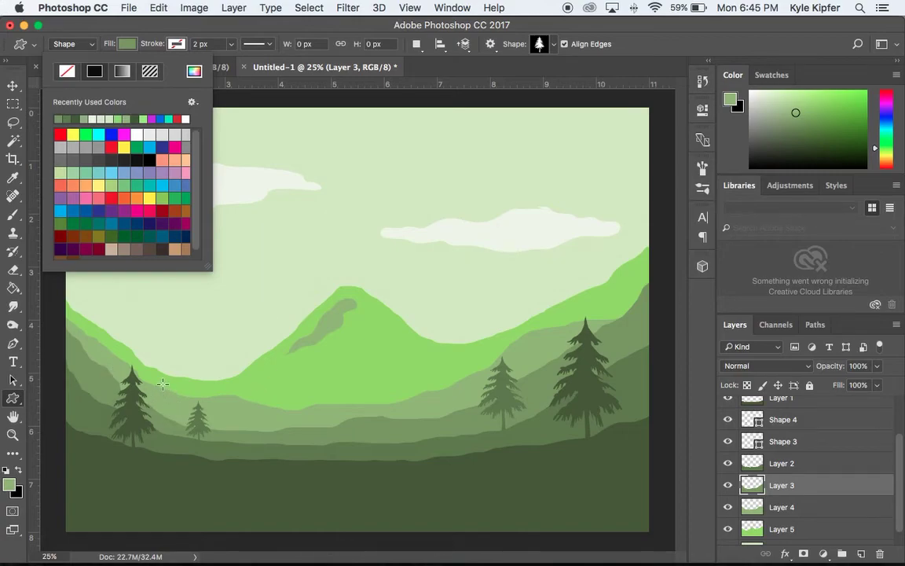
{"action": "left_click_drag", "start_coordinate": [162, 384], "coordinate": [218, 430]}
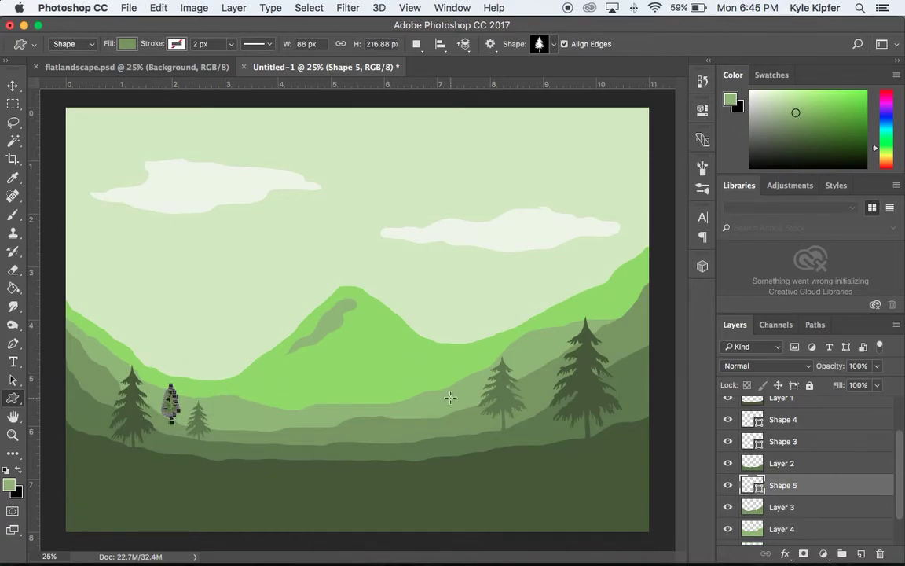
{"action": "left_click_drag", "start_coordinate": [451, 397], "coordinate": [435, 420]}
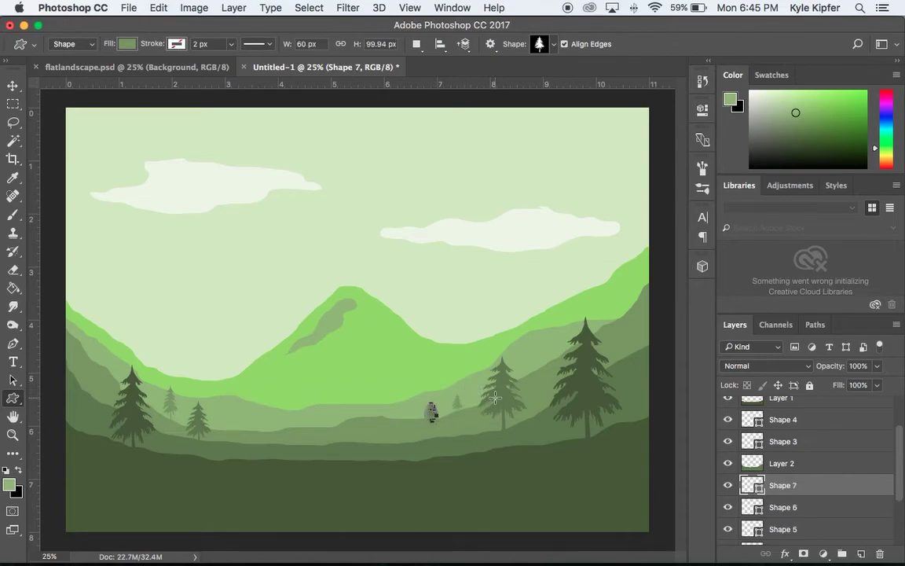
{"action": "left_click_drag", "start_coordinate": [527, 353], "coordinate": [548, 363]}
{"action": "left_click", "coordinate": [13, 85]}
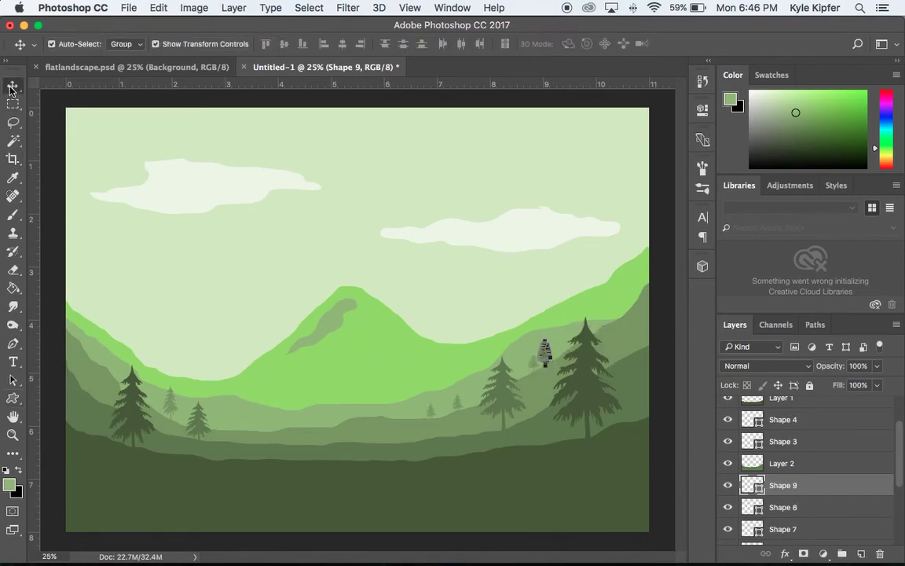
{"action": "left_click", "coordinate": [53, 171]}
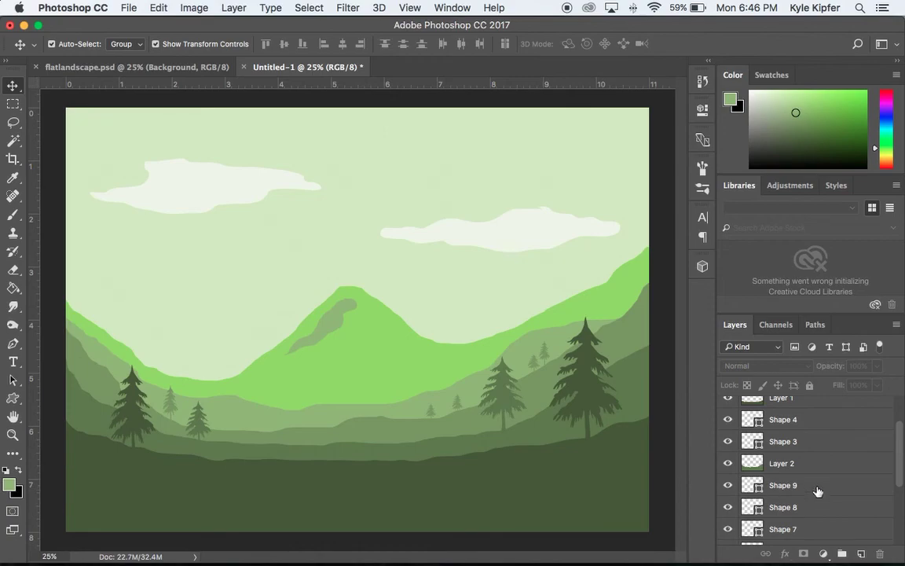
{"action": "scroll", "coordinate": [816, 487], "scroll_direction": "down", "scroll_amount": 4}
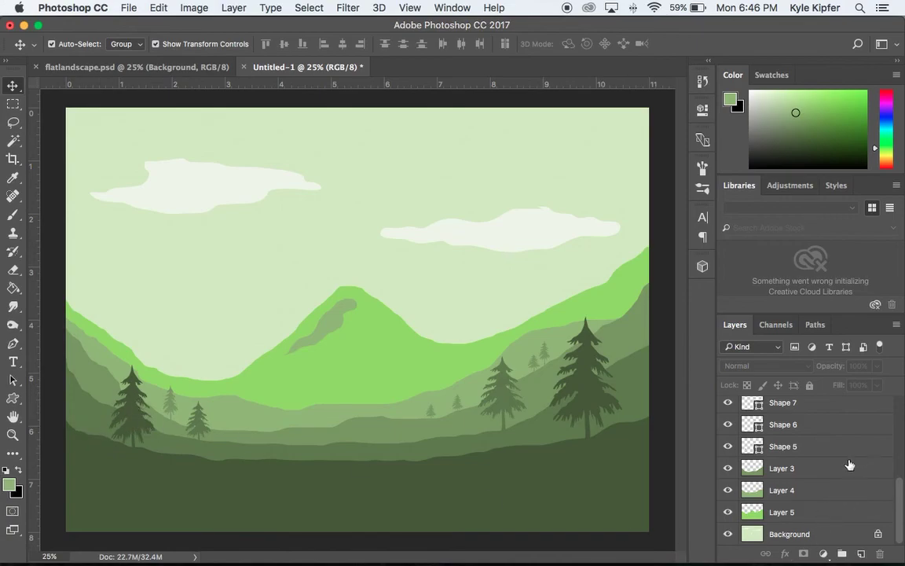
{"action": "scroll", "coordinate": [848, 463], "scroll_direction": "up", "scroll_amount": 5}
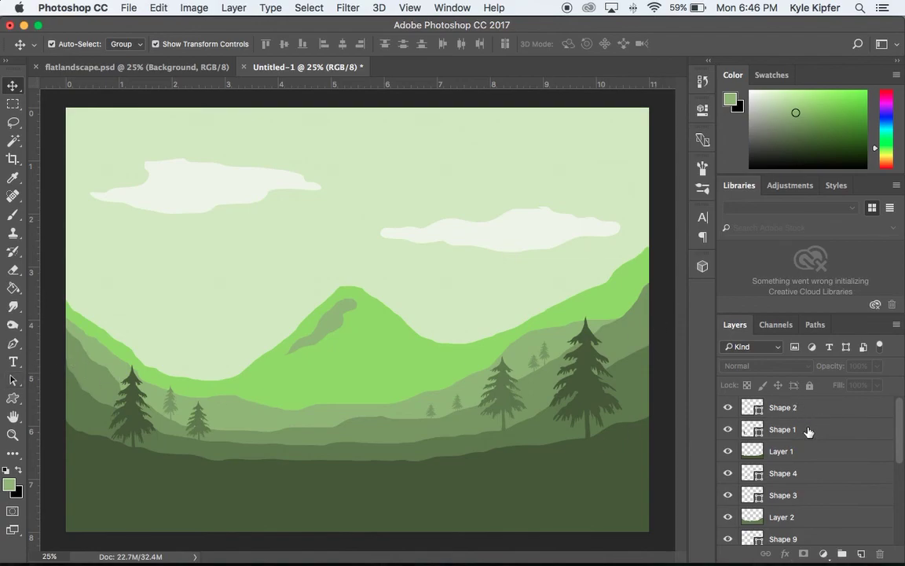
{"action": "left_click", "coordinate": [153, 68]}
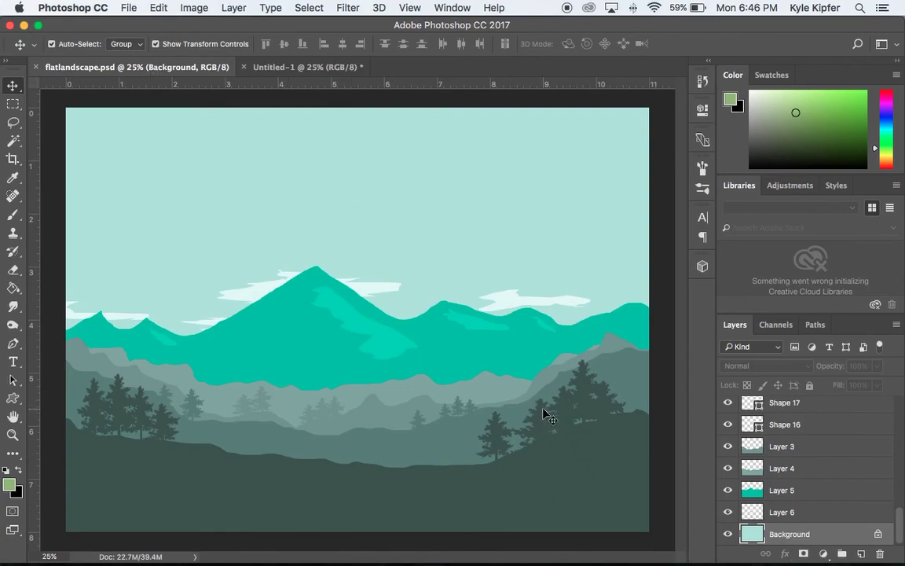
{"action": "left_click", "coordinate": [309, 68]}
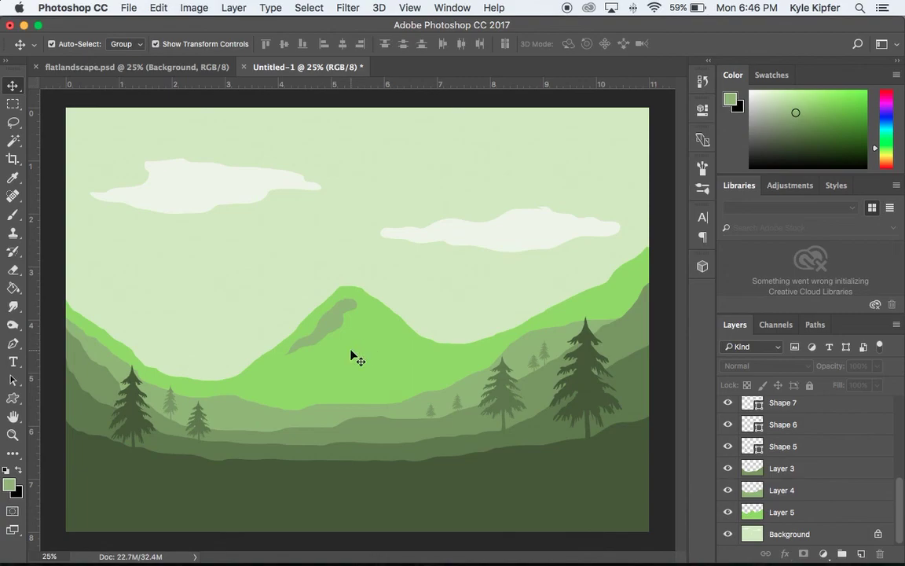